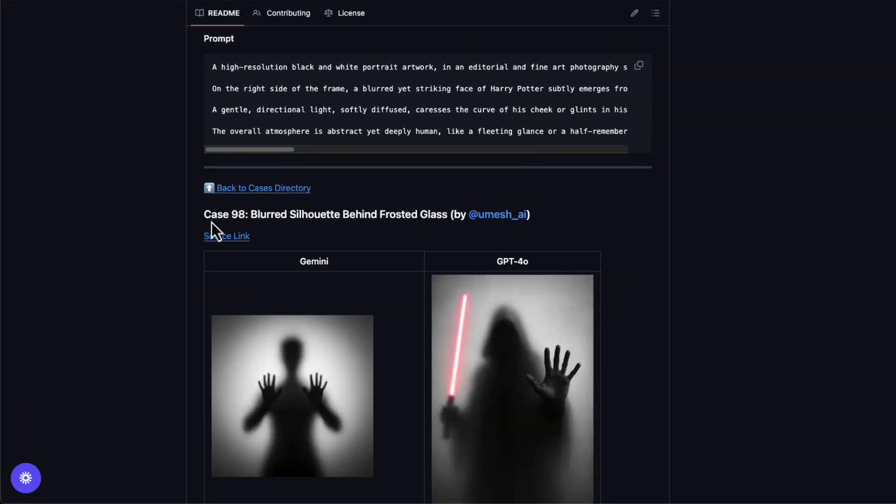
# - Scroll through the README's Gemini versus GPT-4o image-prompt cases, such as Case 91
pyautogui.scroll(-20, 211, 222)
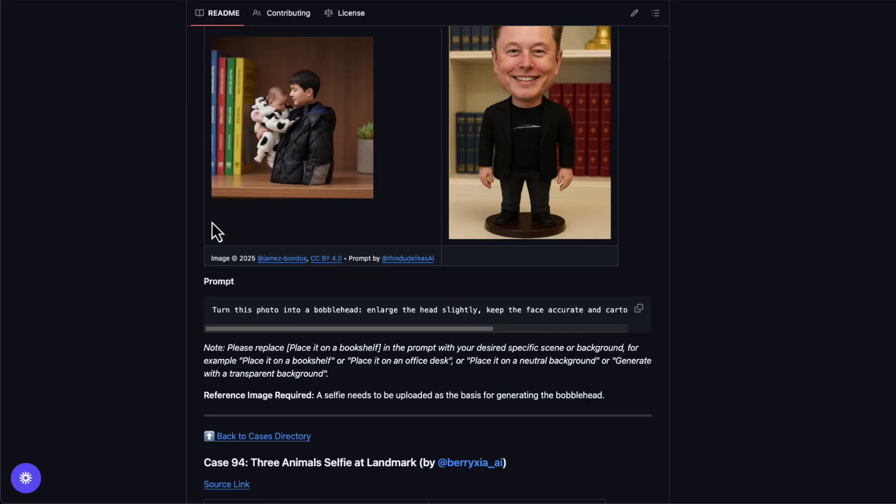
pyautogui.scroll(-20, 212, 221)
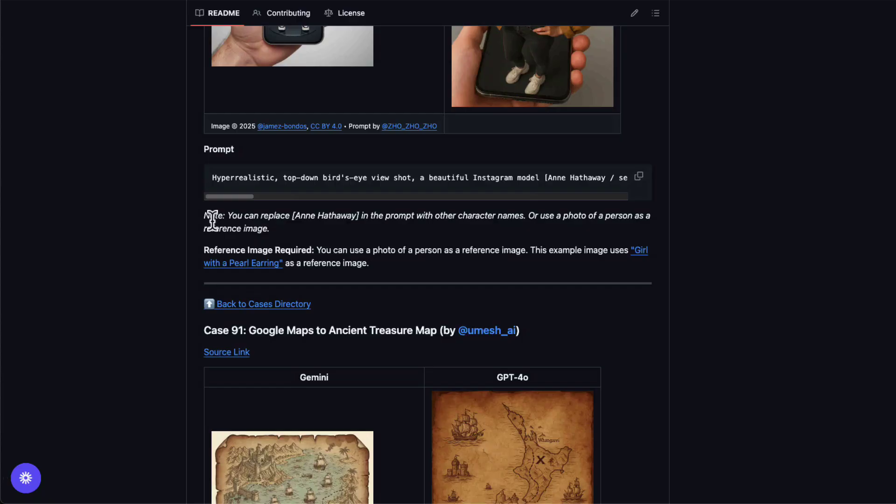
pyautogui.scroll(-12, 214, 221)
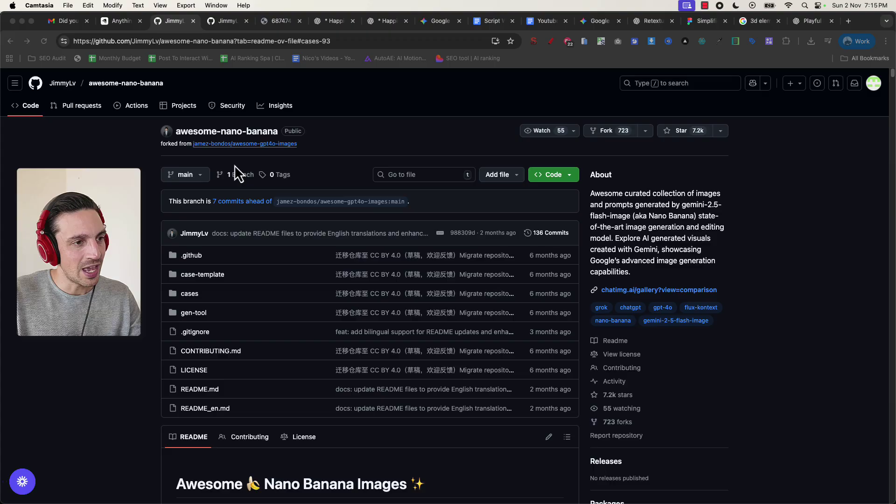
# - Scroll past the intro, Sponsors and Contents to the Cases Directory listing Case 100 downward
pyautogui.scroll(-1, 234, 165)
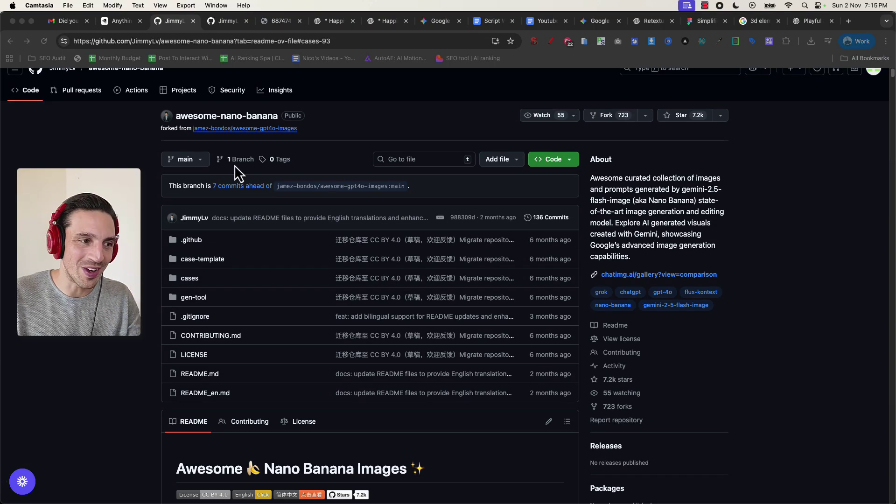
pyautogui.scroll(-5, 311, 160)
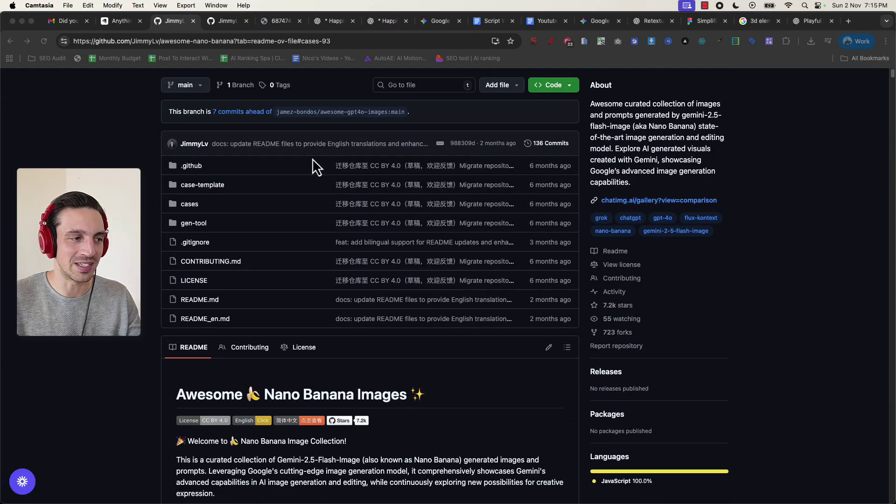
pyautogui.scroll(-2, 319, 155)
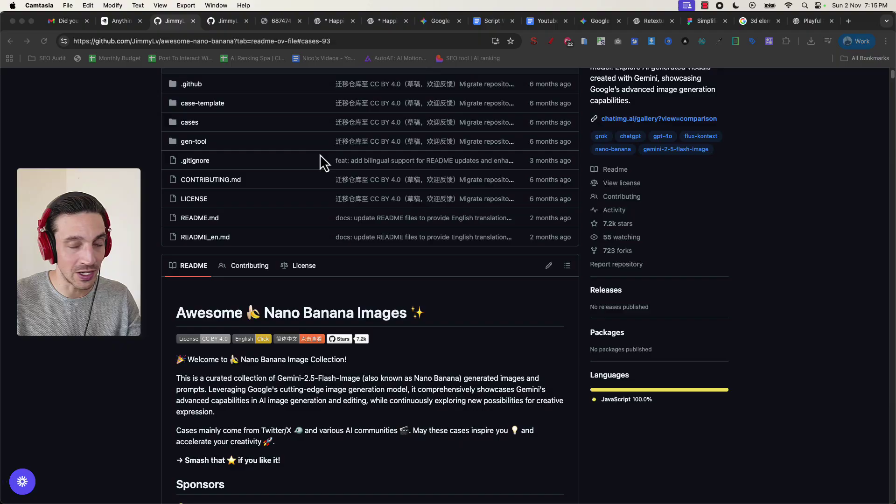
pyautogui.scroll(8, 325, 153)
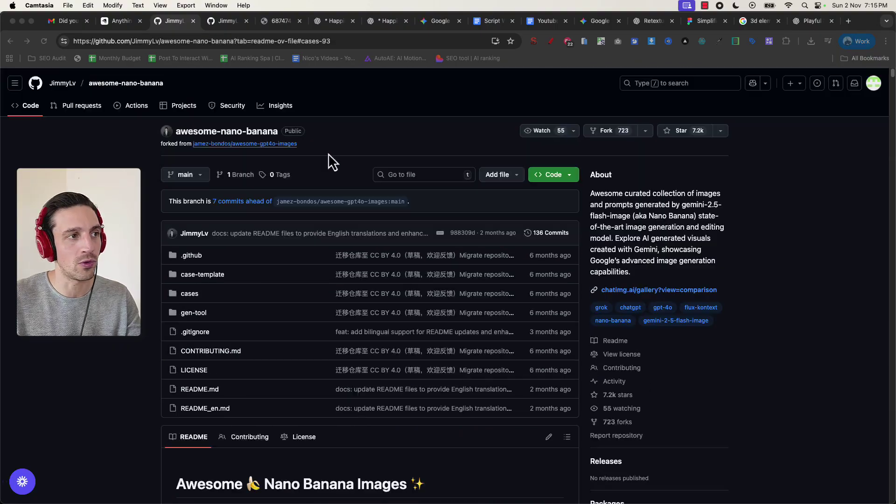
pyautogui.scroll(-15, 352, 223)
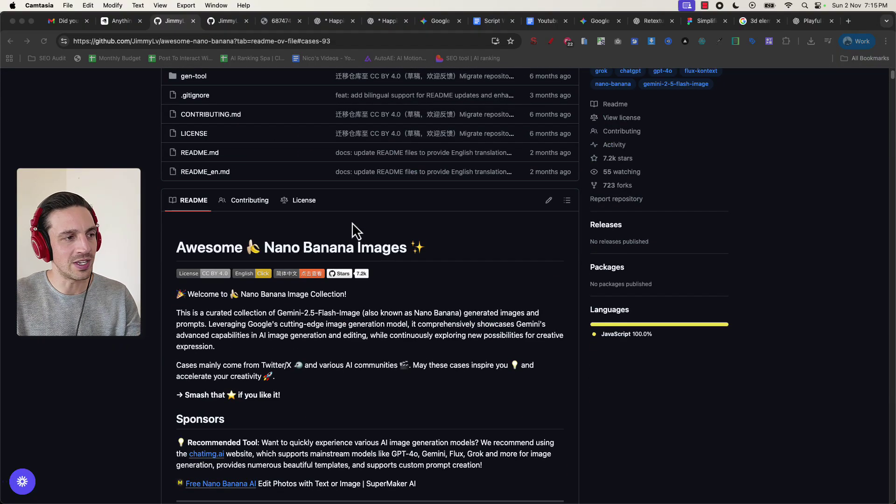
pyautogui.scroll(-1, 355, 230)
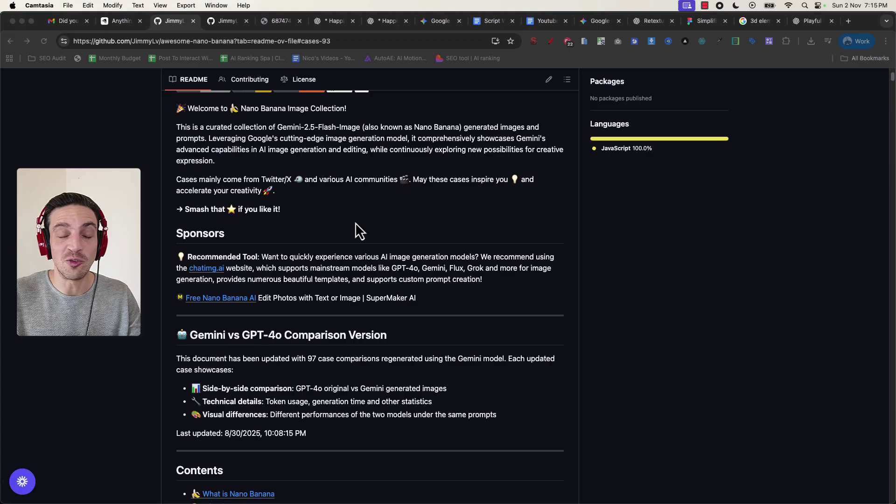
pyautogui.scroll(-12, 359, 223)
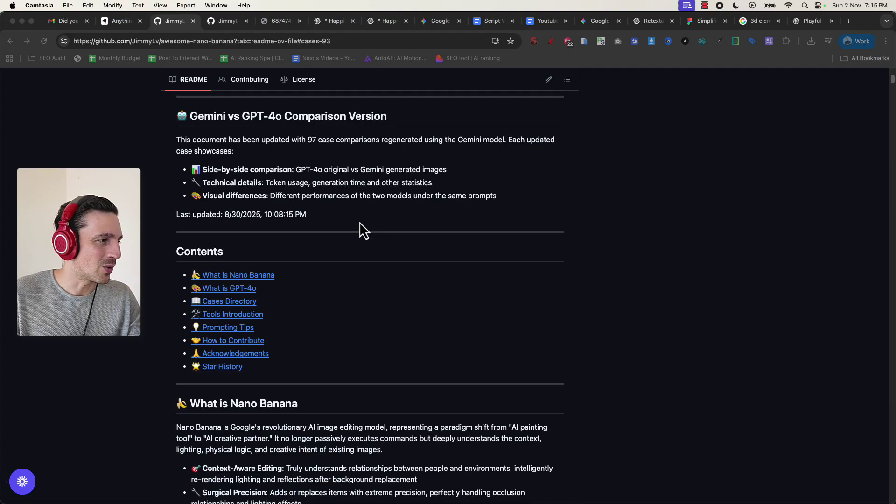
pyautogui.scroll(-13, 359, 222)
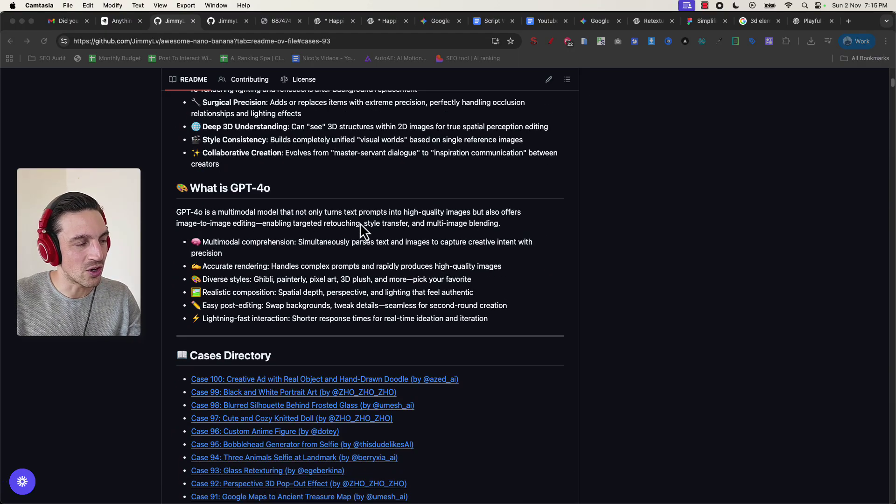
pyautogui.scroll(-12, 305, 233)
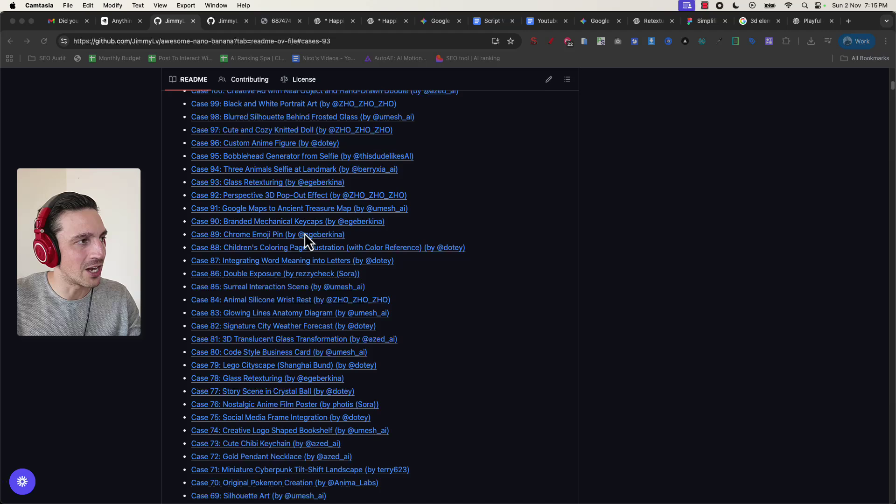
pyautogui.scroll(7, 298, 228)
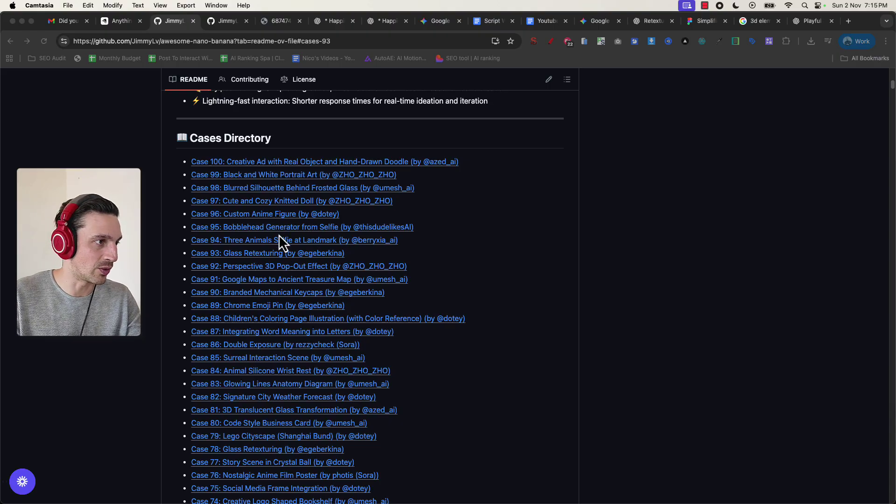
# - Jump to the Case 93 Glass Retexturing example in the README
pyautogui.click(246, 252)
pyautogui.click(250, 255)
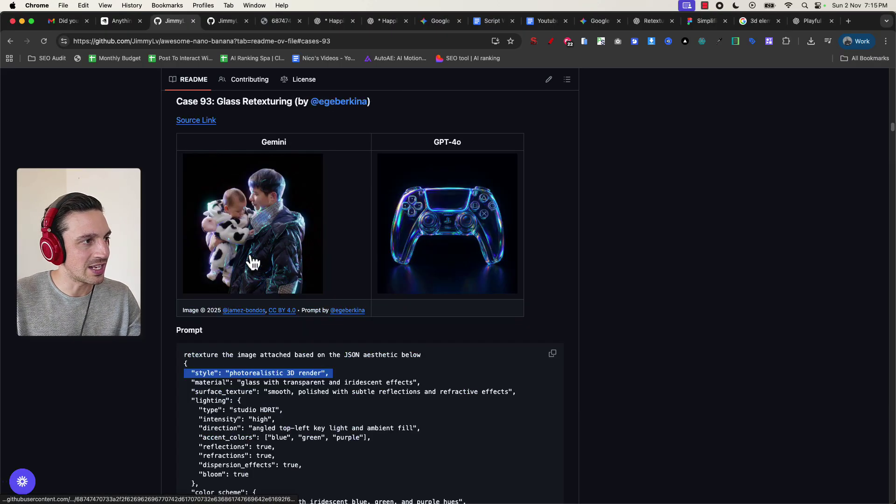
pyautogui.scroll(1, 400, 206)
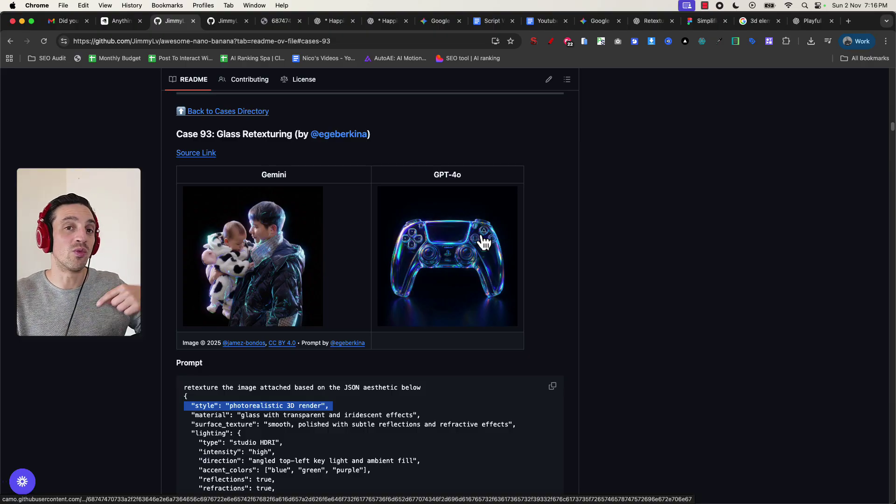
# - Select the Case 93 JSON prompt, then just its style-to-background-texture lines, and view the Figma board
pyautogui.scroll(-2, 457, 245)
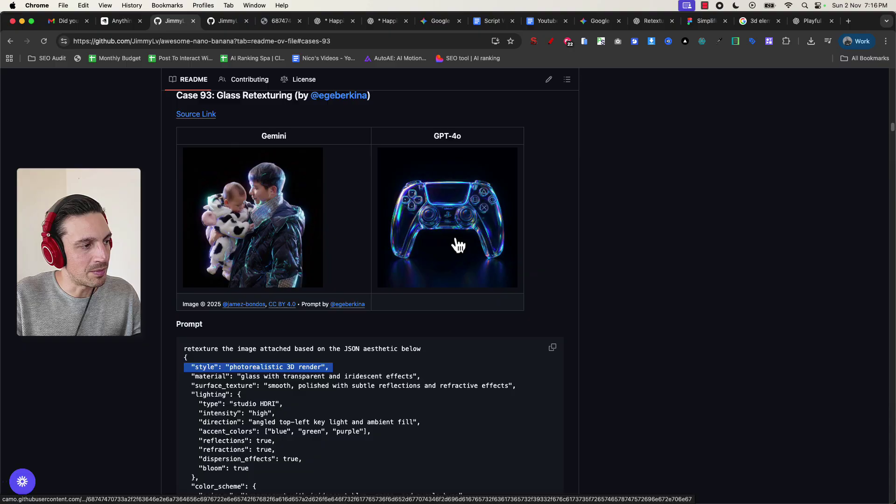
pyautogui.scroll(-5, 444, 297)
pyautogui.moveTo(185, 164); pyautogui.dragTo(333, 450)
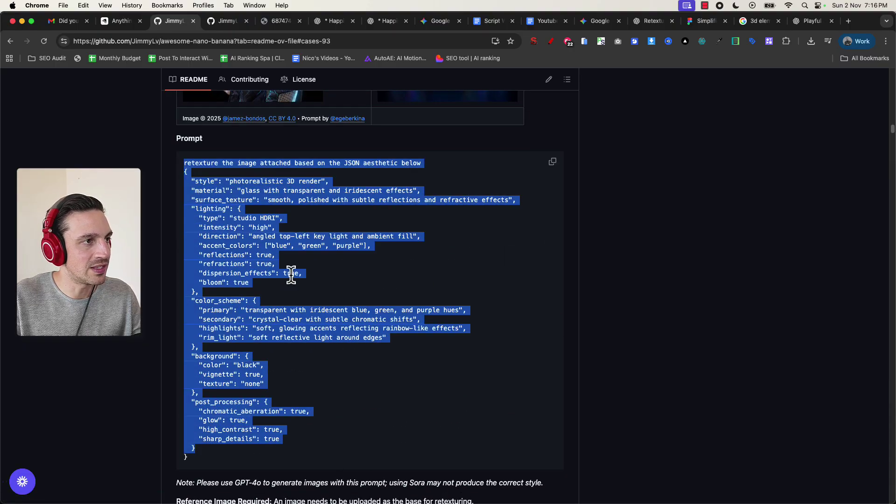
pyautogui.scroll(1, 316, 273)
pyautogui.scroll(5, 404, 364)
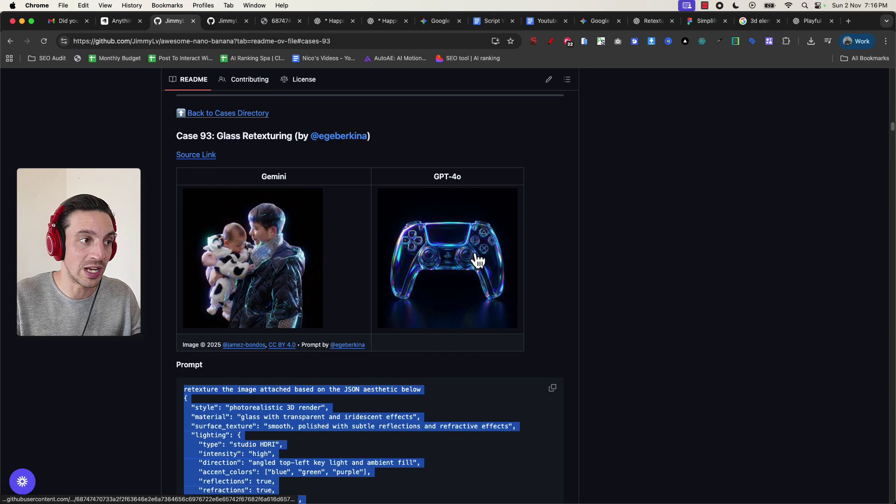
pyautogui.scroll(-2, 456, 262)
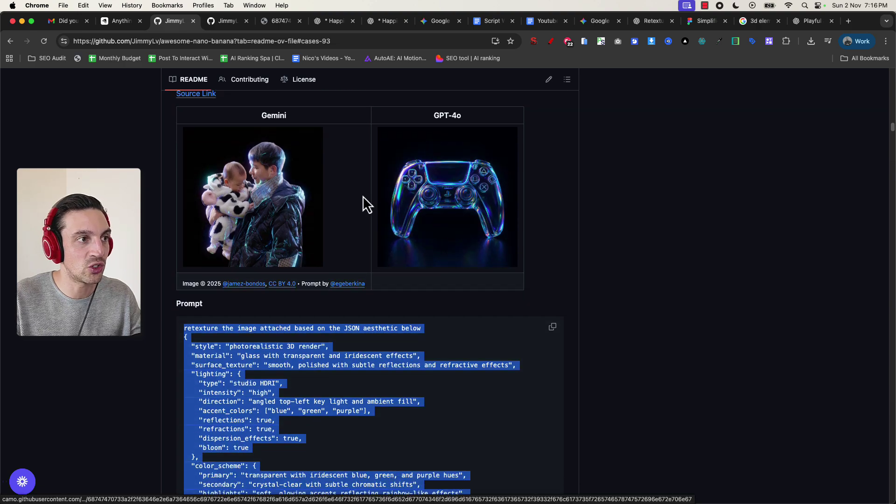
pyautogui.scroll(-2, 405, 296)
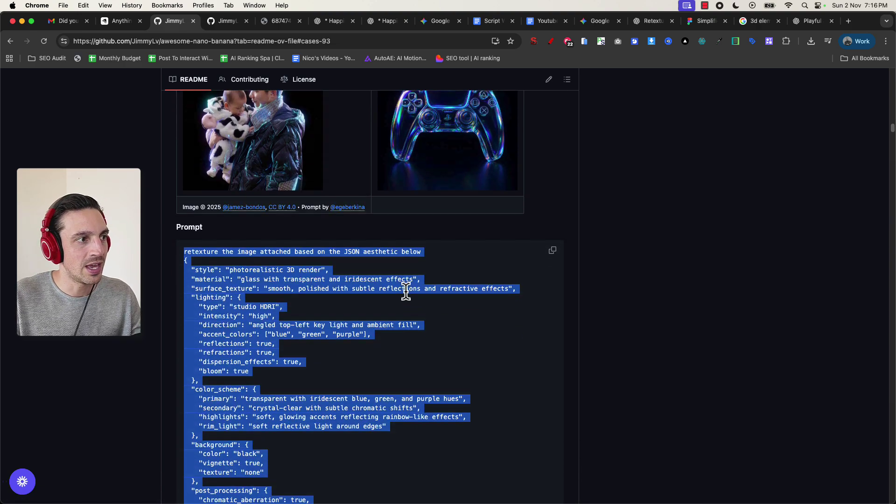
pyautogui.scroll(-1, 407, 295)
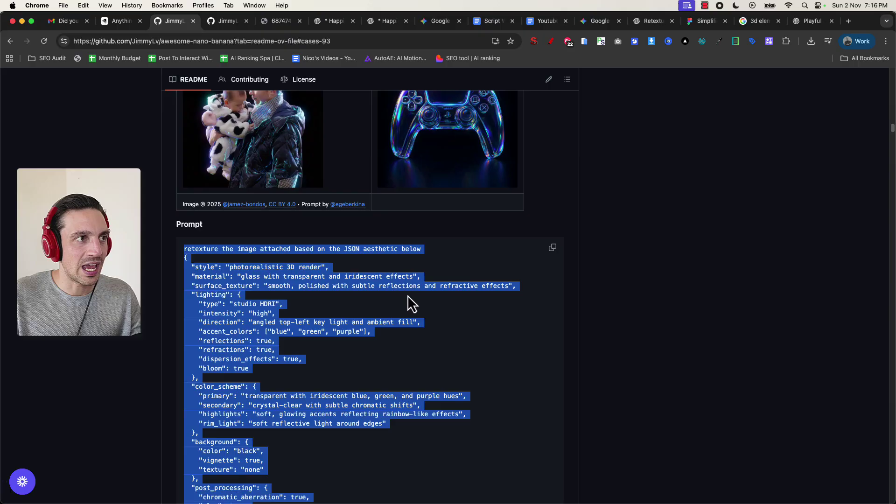
pyautogui.scroll(-2, 372, 307)
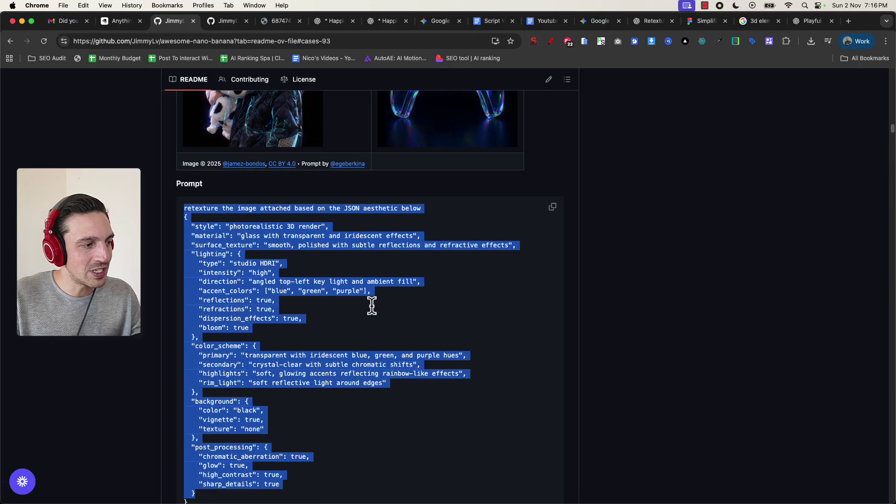
pyautogui.click(263, 302)
pyautogui.moveTo(215, 227); pyautogui.dragTo(353, 438)
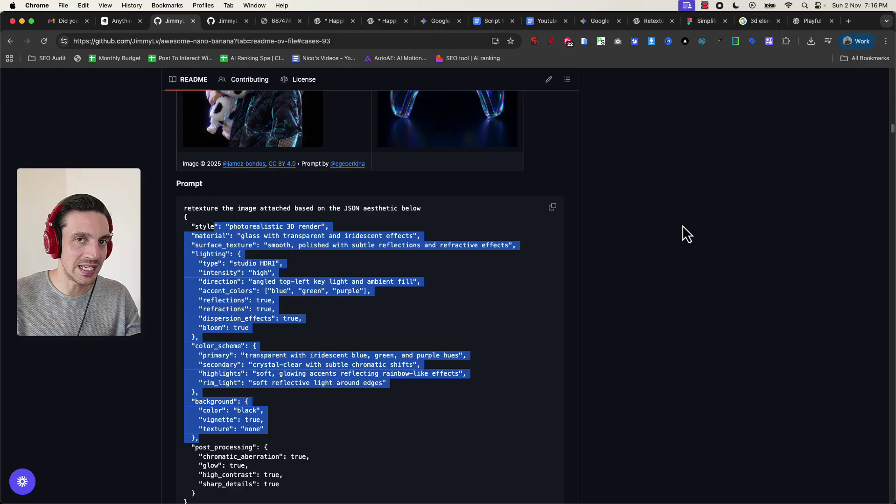
pyautogui.click(707, 21)
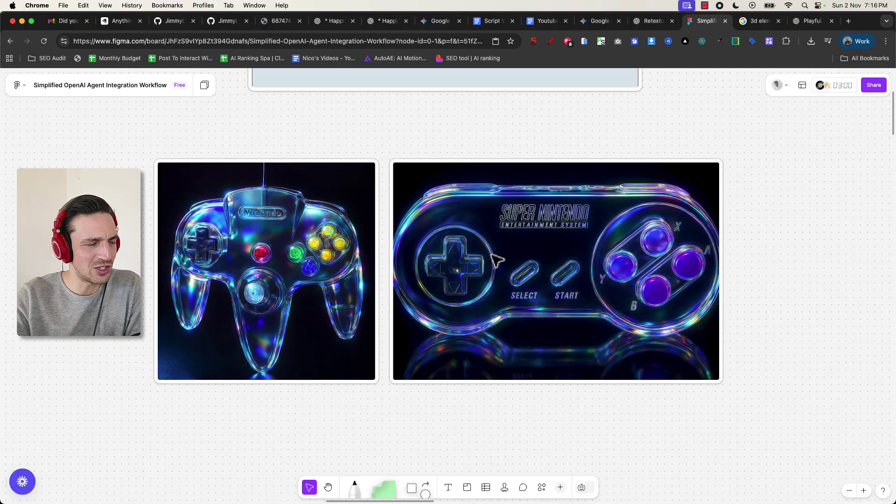
# - Nudge the glass N64 controller image a few pixels left on the FigJam board
pyautogui.click(220, 242)
pyautogui.moveTo(215, 288); pyautogui.dragTo(223, 287)
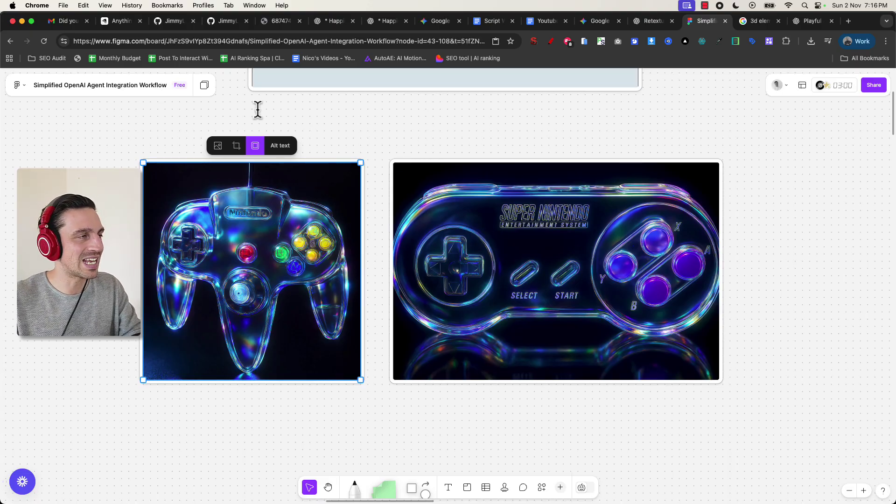
pyautogui.click(173, 20)
# - Copy the full Case 93 JSON glass-retexture prompt from its code block
pyautogui.scroll(4, 311, 233)
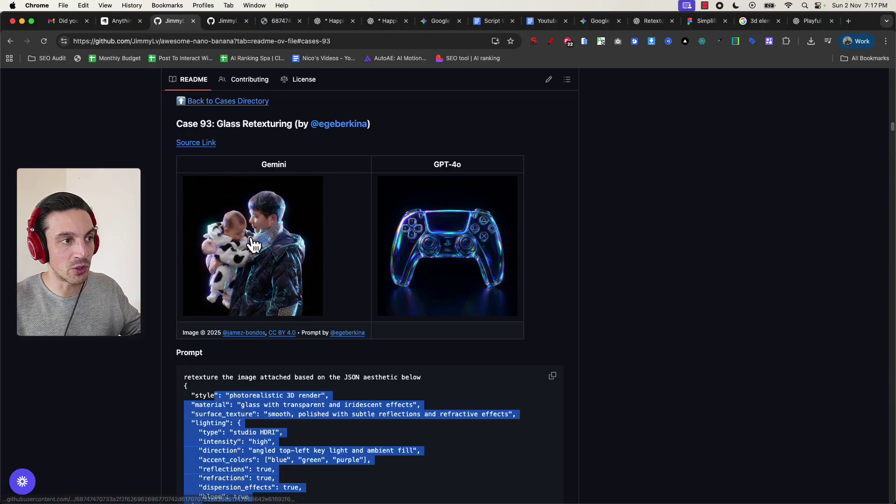
pyautogui.scroll(-1, 276, 259)
pyautogui.scroll(-5, 277, 259)
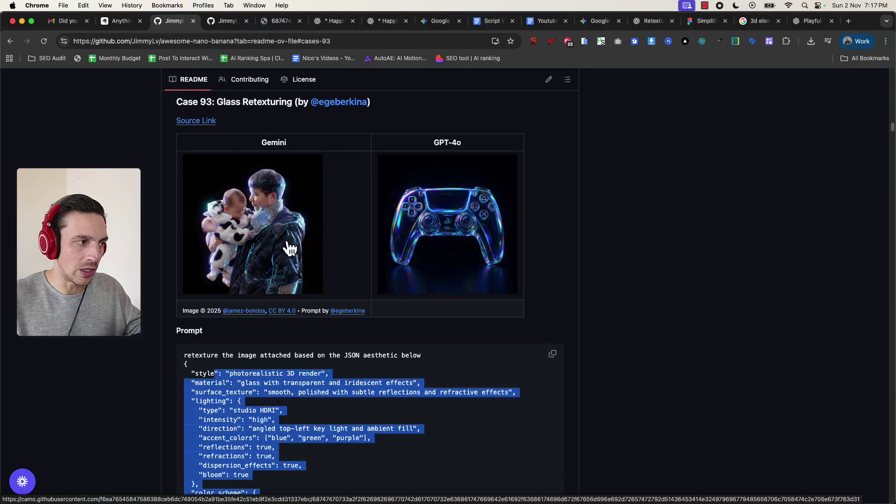
pyautogui.scroll(-1, 369, 252)
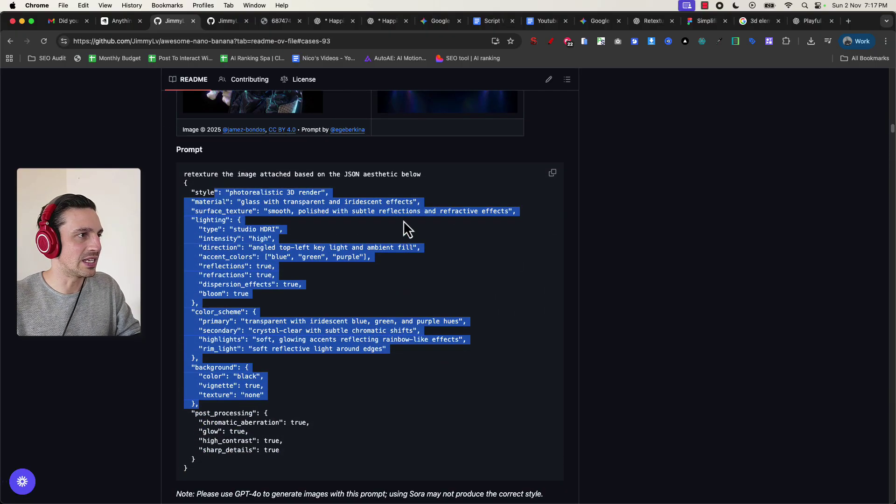
pyautogui.click(554, 176)
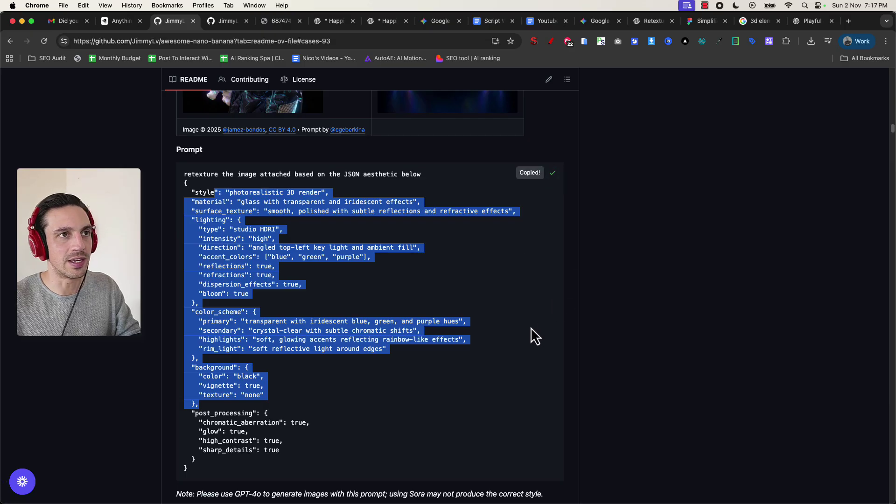
# - Open ChatGPT in a new browser tab
pyautogui.click(848, 20)
pyautogui.write('chatgpt.com')
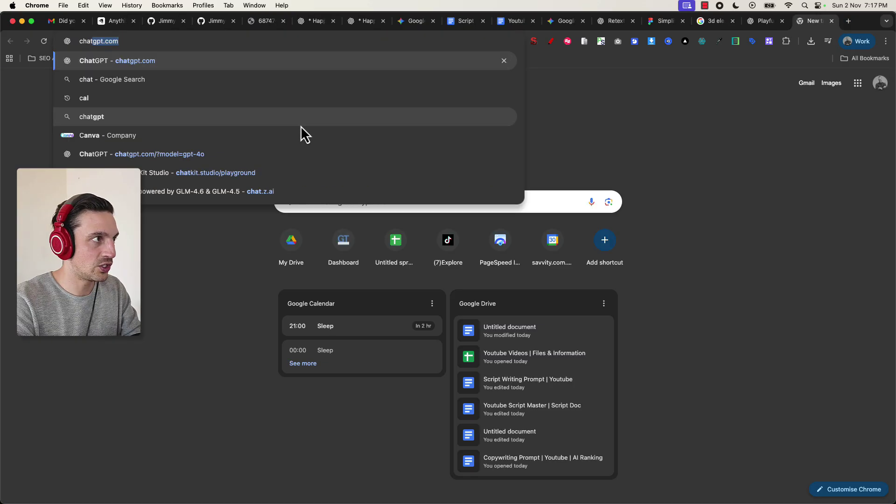
pyautogui.press('Return')
# - Start a Create image request holding the pasted Case 93 JSON retexture prompt
pyautogui.write('/')
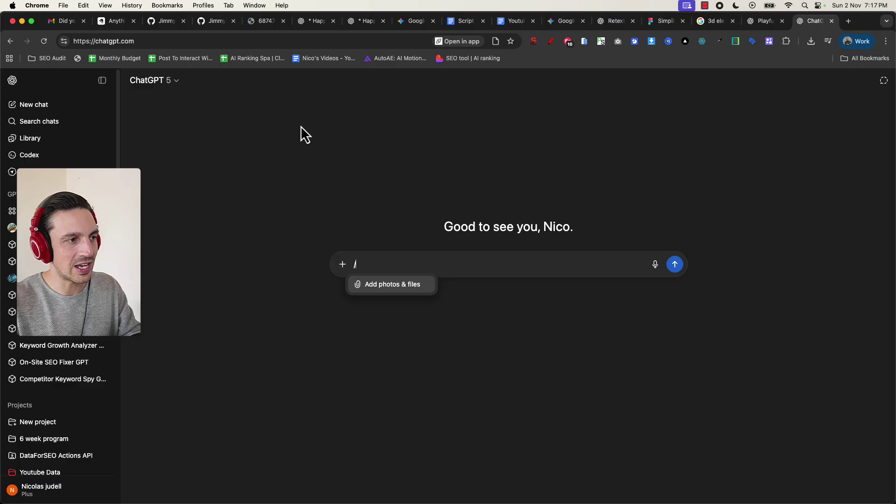
pyautogui.write('ima')
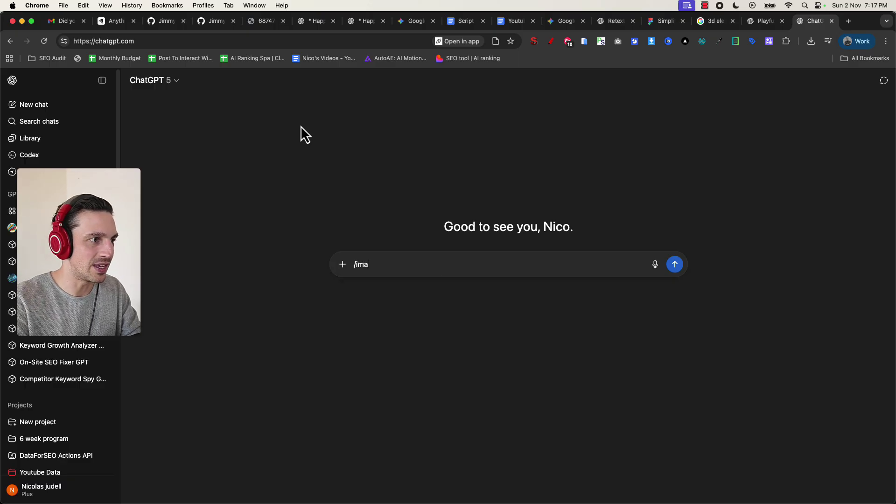
pyautogui.click(391, 289)
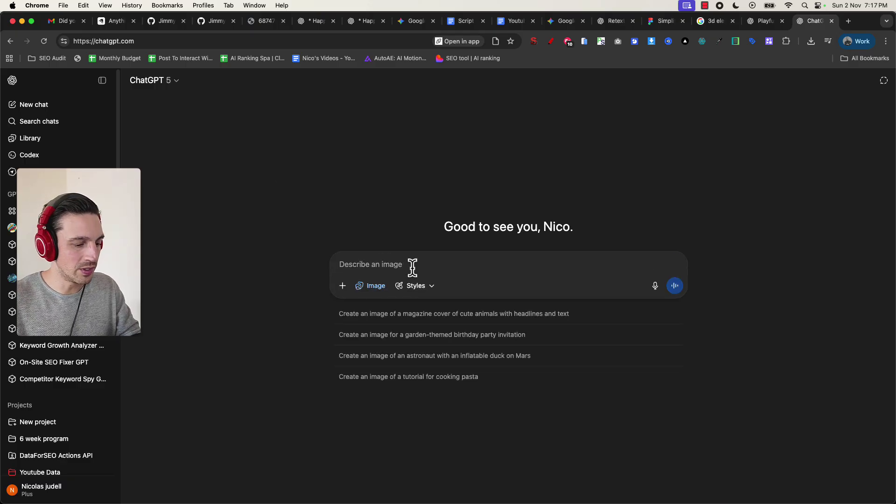
pyautogui.press('super+v')
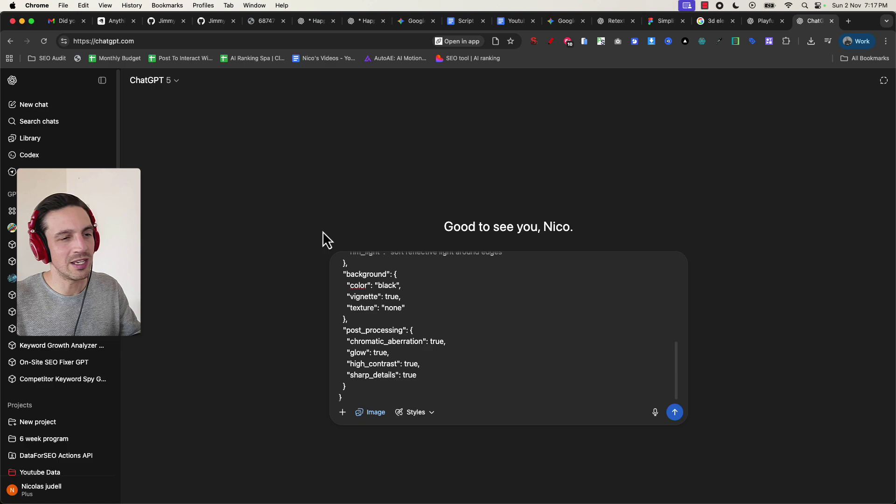
pyautogui.scroll(10, 390, 258)
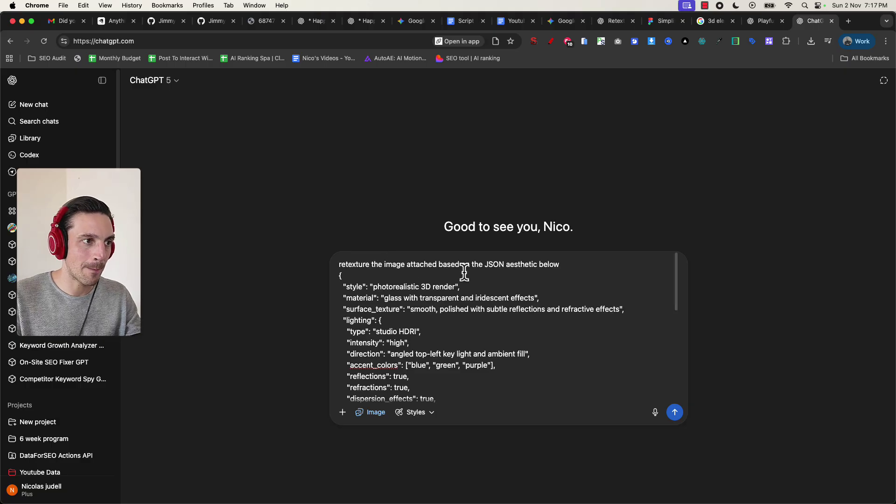
pyautogui.scroll(-3, 485, 280)
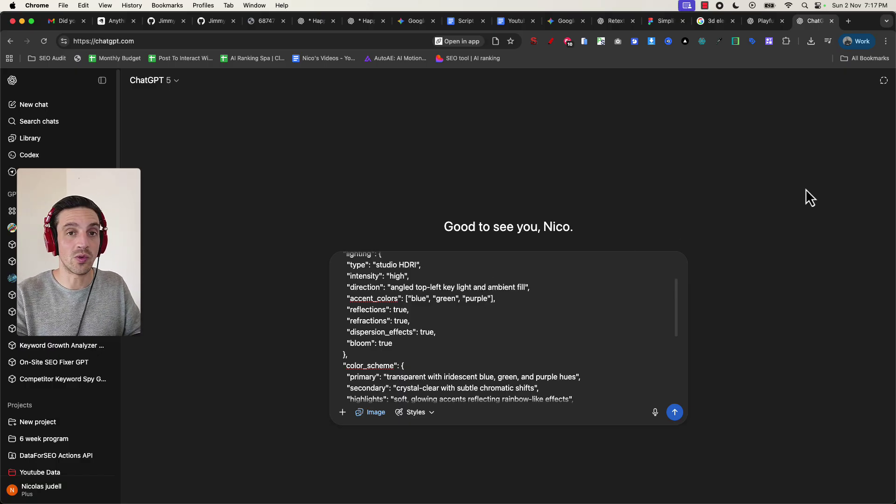
# - Attach nintendo 64.jpg from Finder to the prompt and send the image request
pyautogui.press('super+Tab')
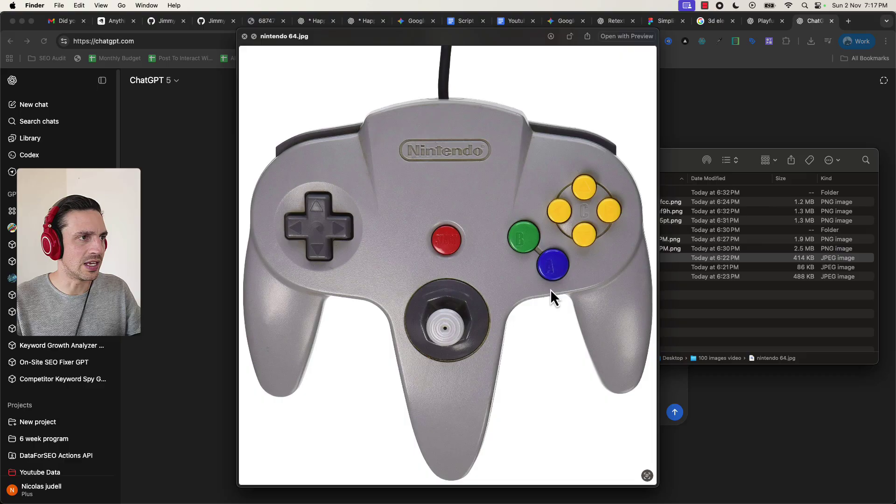
pyautogui.press('space')
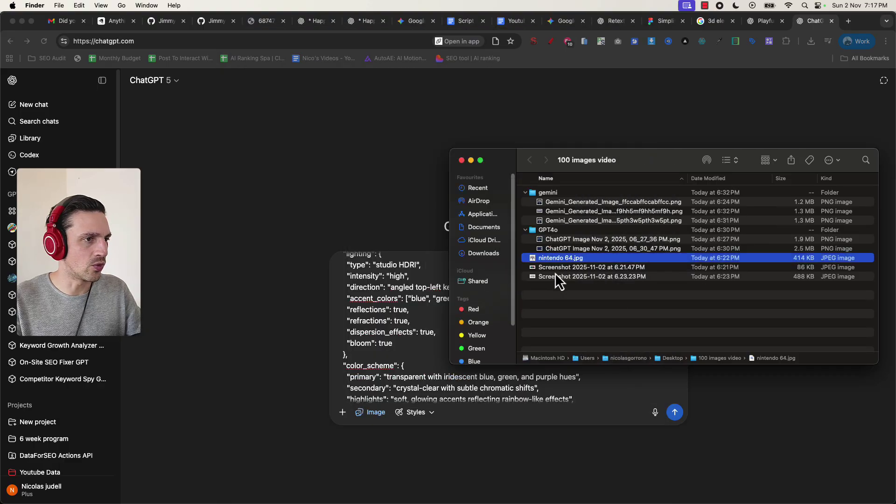
pyautogui.click(555, 276)
pyautogui.press('space')
pyautogui.press('space')
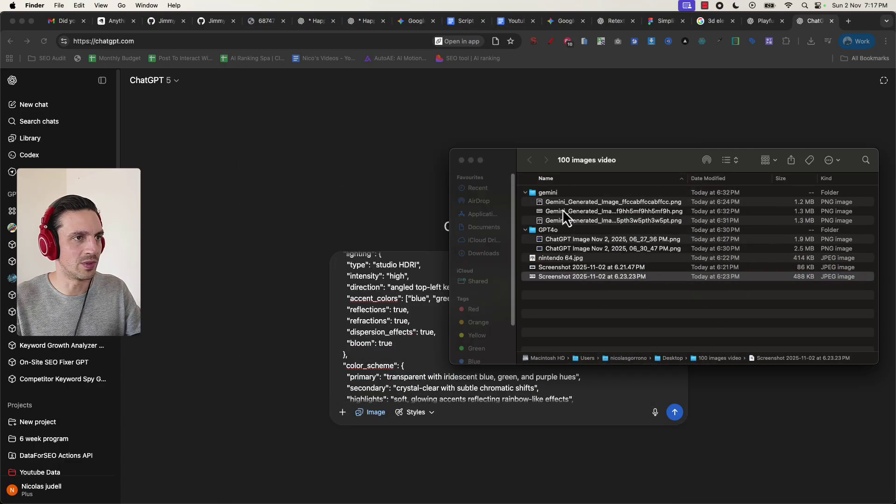
pyautogui.press('super+Tab')
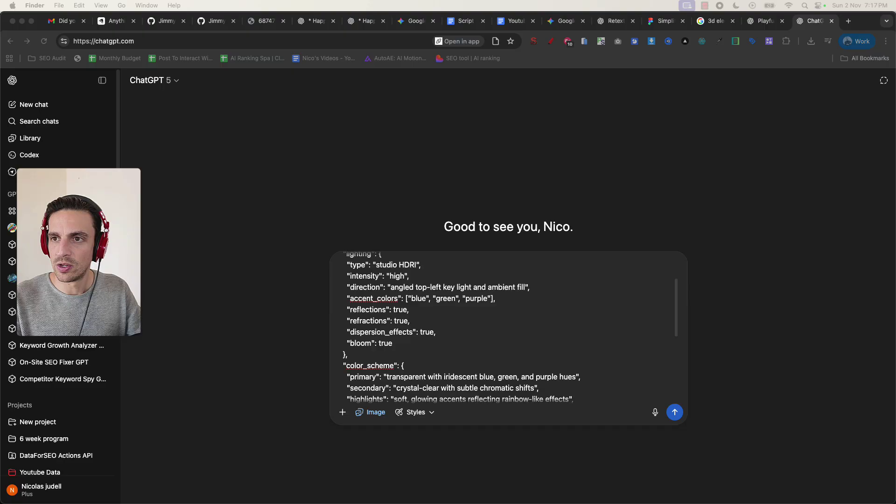
pyautogui.moveTo(517, 271); pyautogui.dragTo(557, 310)
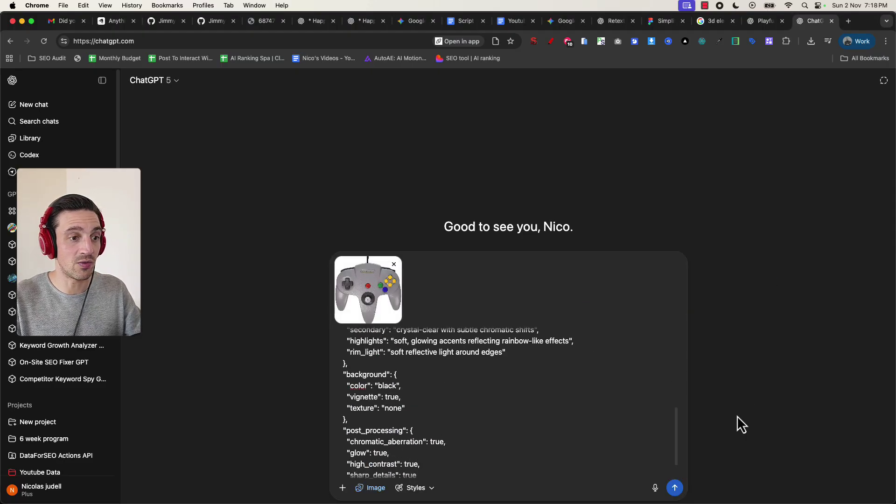
pyautogui.click(676, 488)
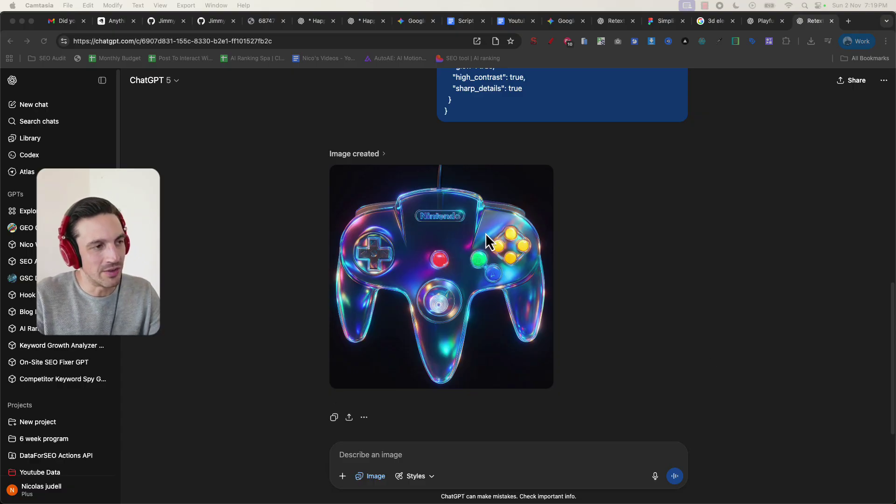
# - Scroll up to review the prompt above the generated iridescent glass N64 controller image
pyautogui.scroll(5, 534, 270)
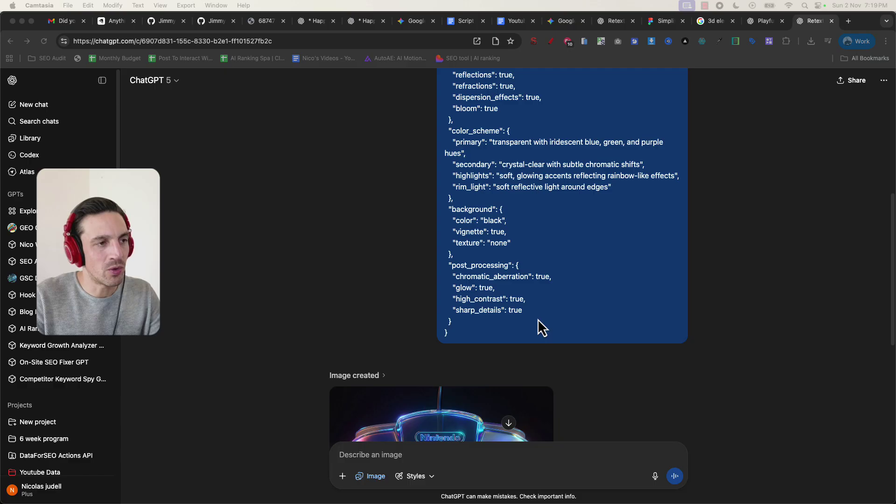
pyautogui.click(516, 301)
pyautogui.scroll(3, 476, 233)
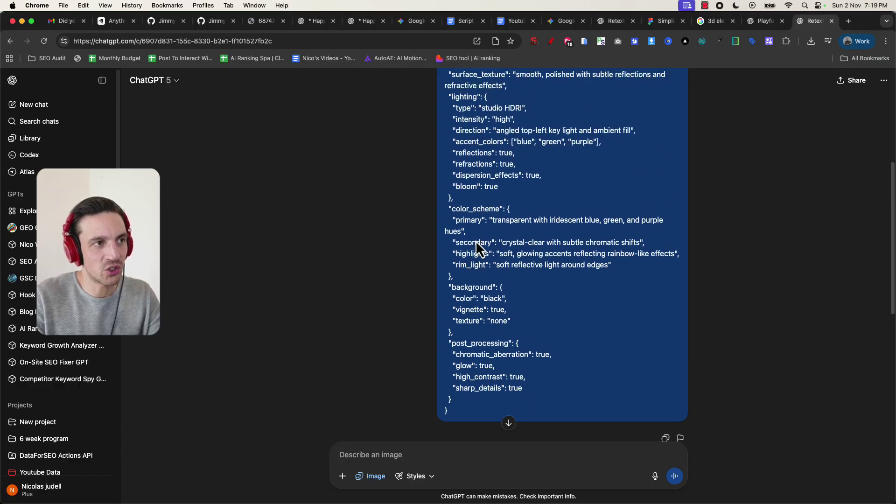
pyautogui.scroll(2, 535, 249)
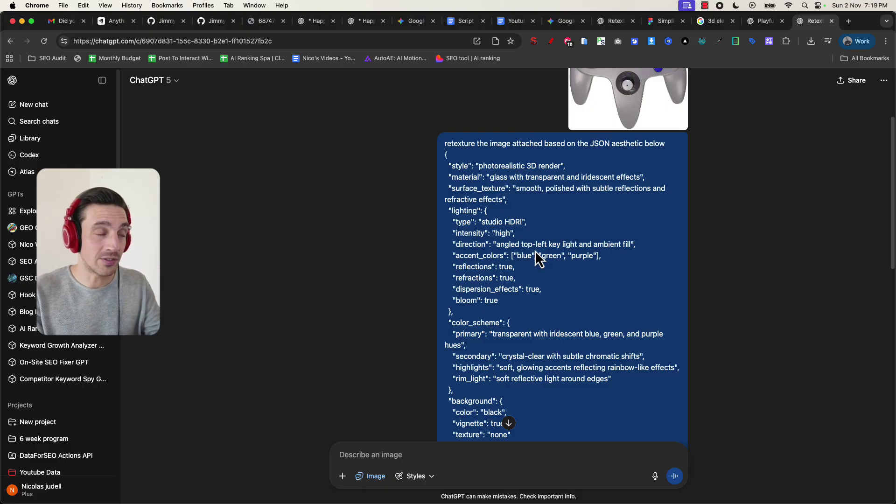
# - Find the Fast-Acting Happiness Capsule case in the README and select its whole prompt
pyautogui.click(211, 22)
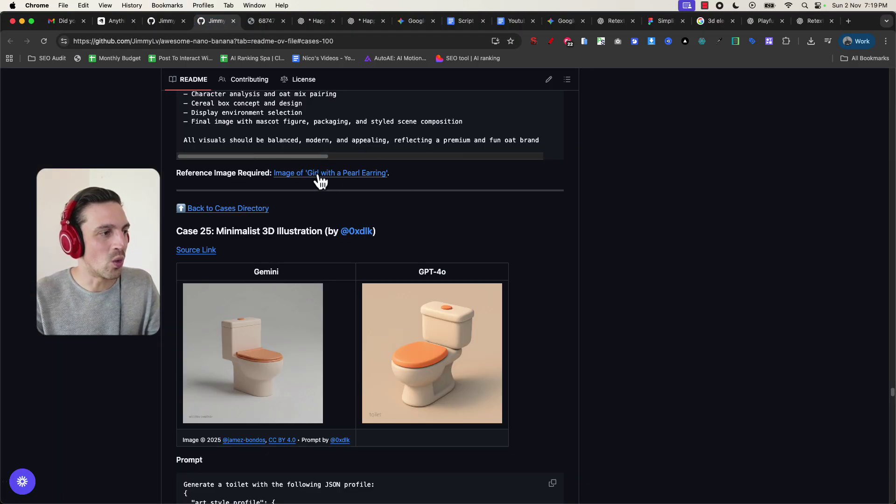
pyautogui.scroll(6, 180, 138)
pyautogui.click(166, 21)
pyautogui.scroll(12, 357, 196)
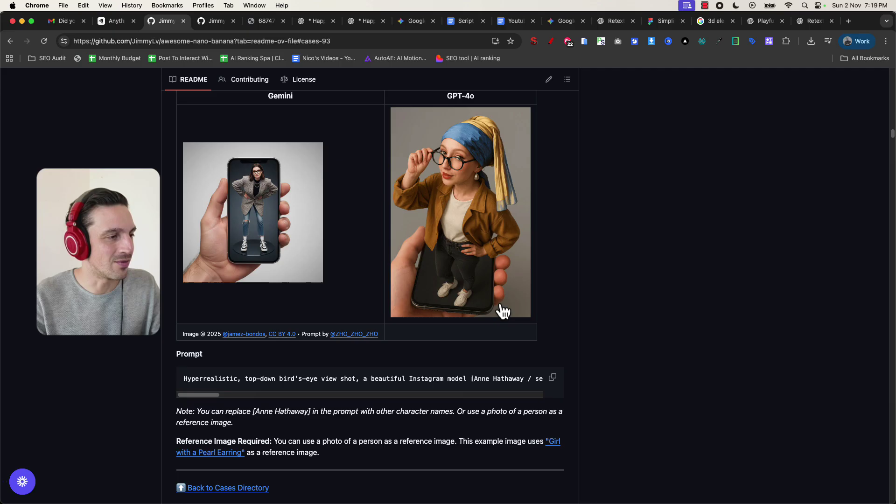
pyautogui.scroll(-20, 503, 311)
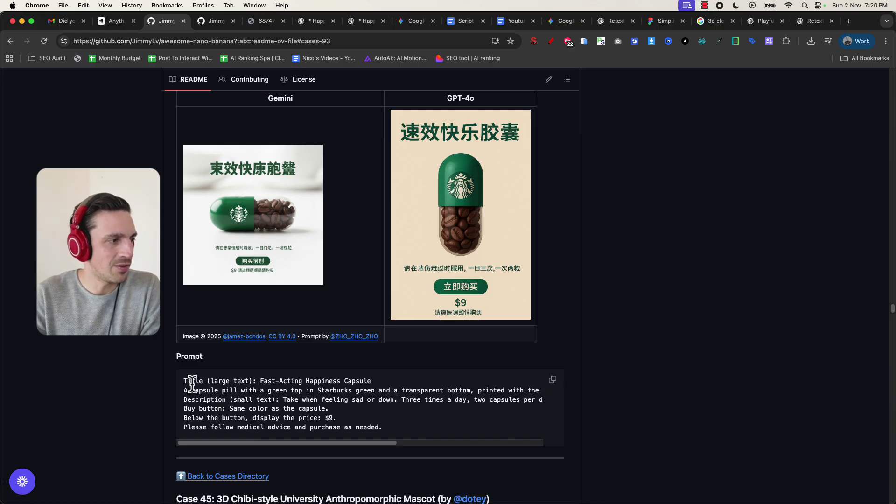
pyautogui.moveTo(184, 380); pyautogui.dragTo(431, 449)
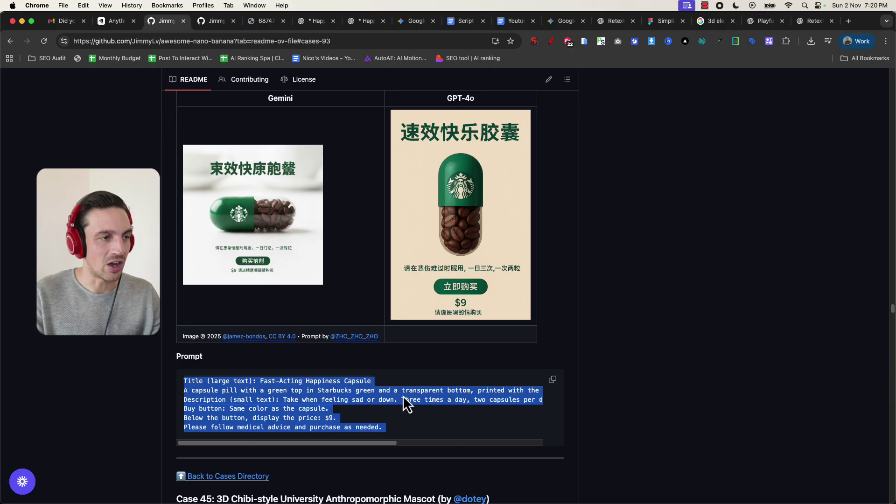
# - Highlight the capsule title, Zyn green and ZYN nicotine pouch wording in the sent prompt
pyautogui.click(312, 21)
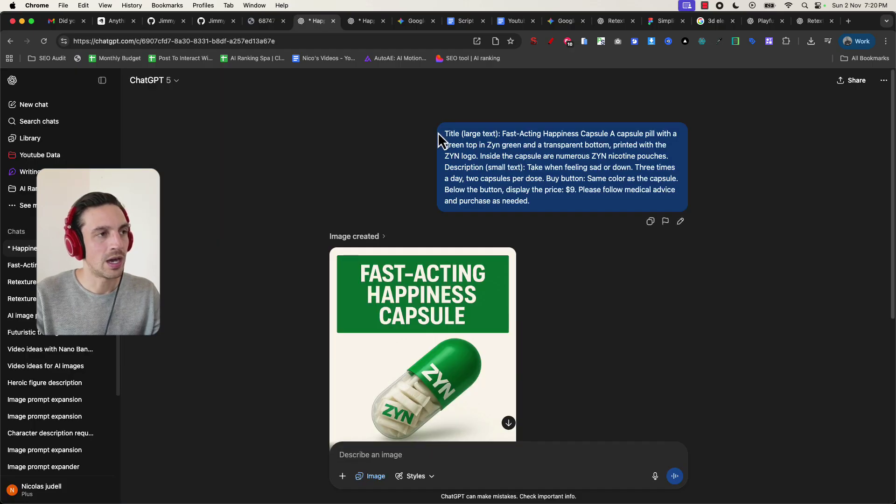
pyautogui.moveTo(444, 134); pyautogui.dragTo(635, 209)
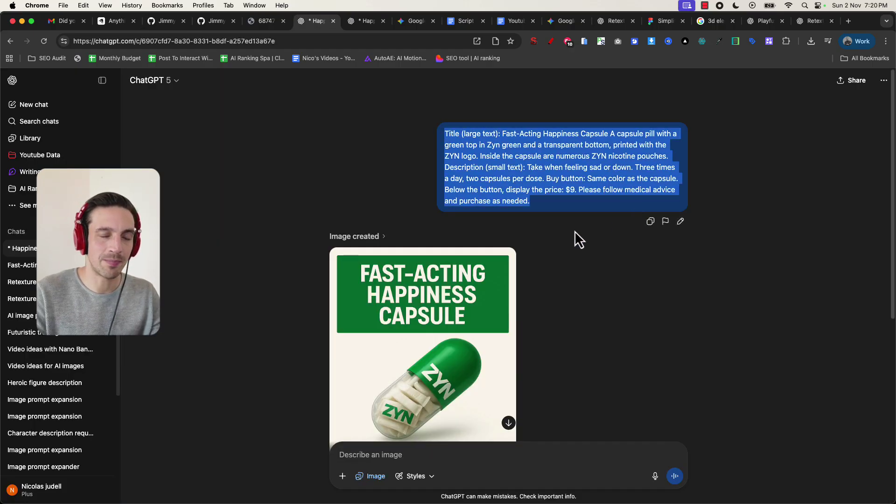
pyautogui.click(547, 186)
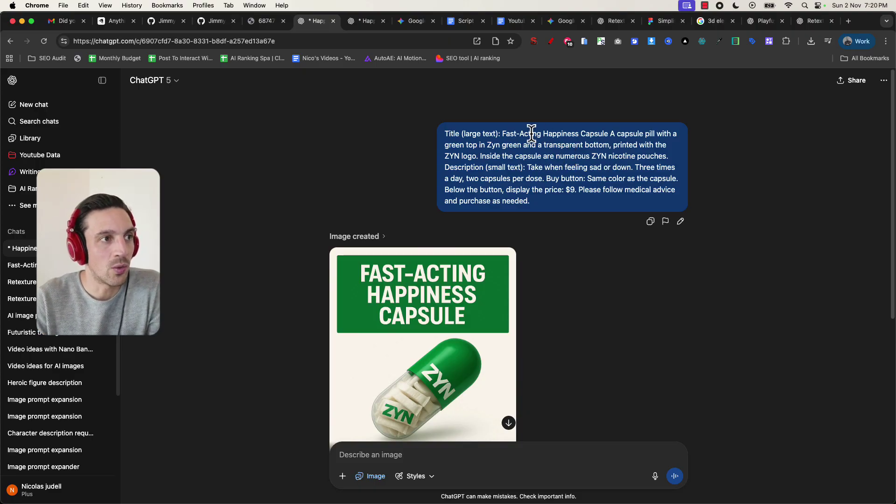
pyautogui.moveTo(503, 133); pyautogui.dragTo(677, 136)
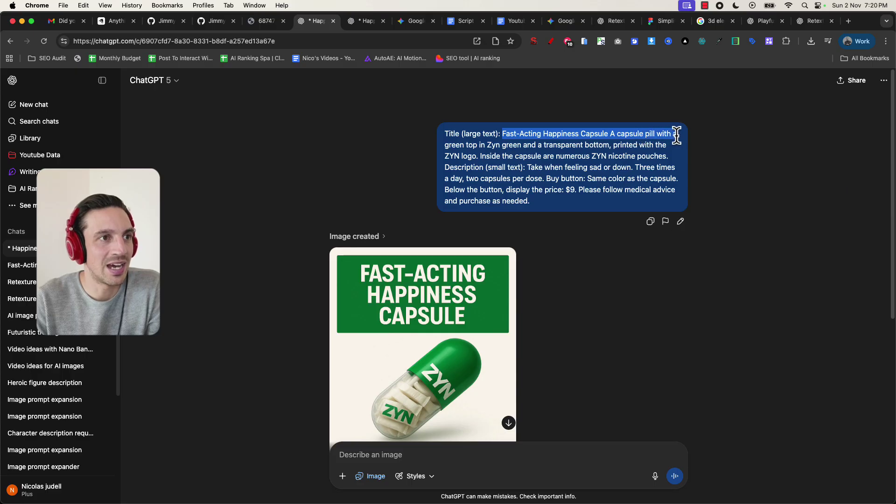
pyautogui.click(540, 156)
pyautogui.moveTo(486, 145); pyautogui.dragTo(547, 146)
pyautogui.click(549, 146)
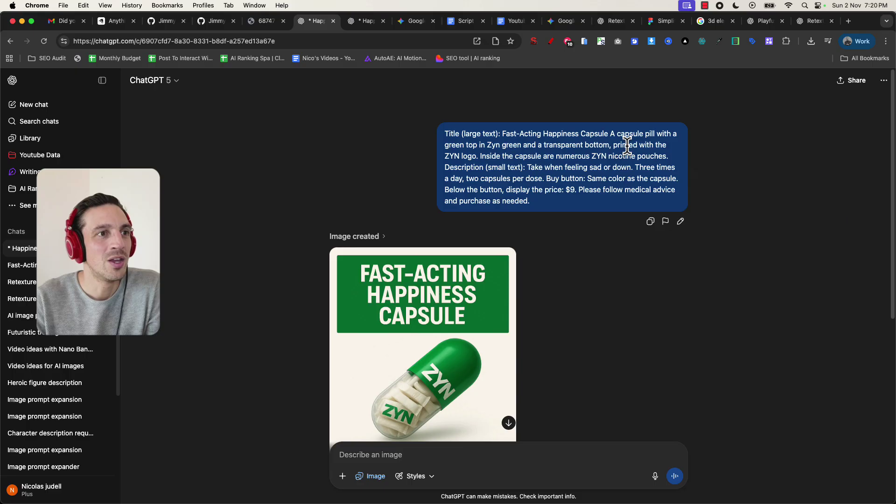
pyautogui.moveTo(478, 156); pyautogui.dragTo(656, 155)
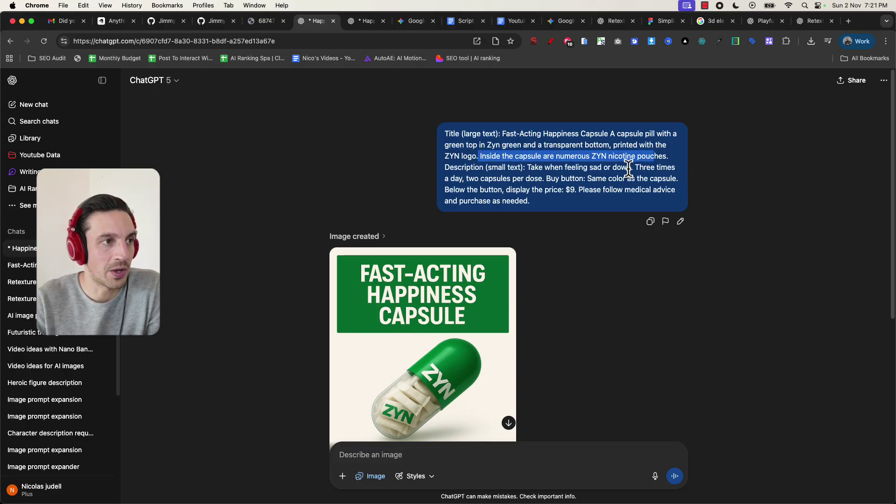
# - Enlarge the generated green ZYN capsule ad with its $9 price to full size
pyautogui.scroll(-1, 628, 168)
pyautogui.scroll(-5, 547, 161)
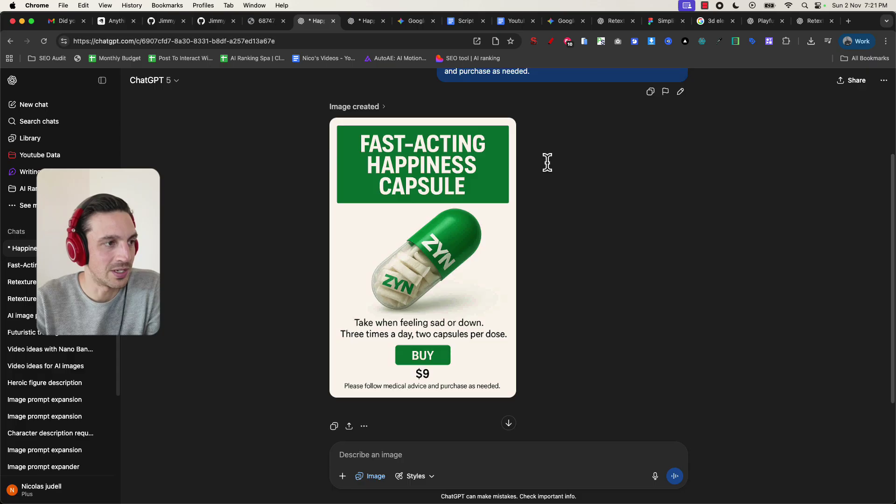
pyautogui.click(433, 231)
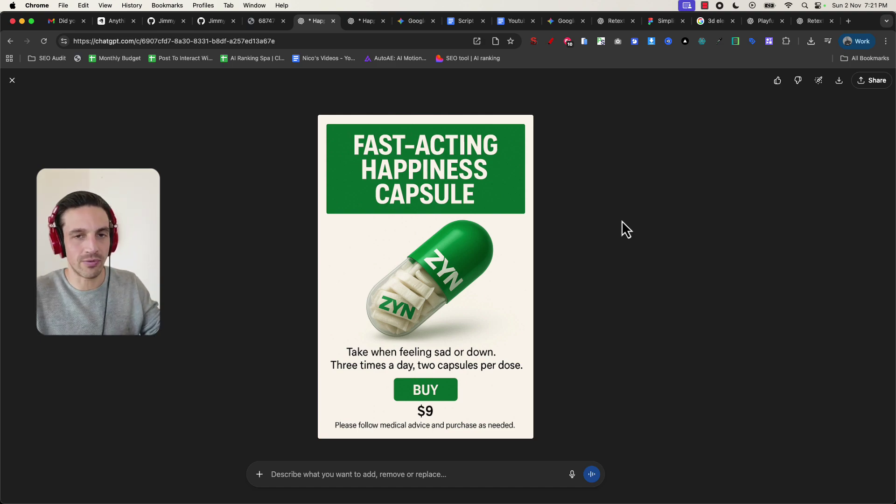
# - Browse the awesome-nano-banana README down to Case 93's glass controller retexture example and its JSON prompt
pyautogui.press('super+4')
pyautogui.scroll(5, 458, 256)
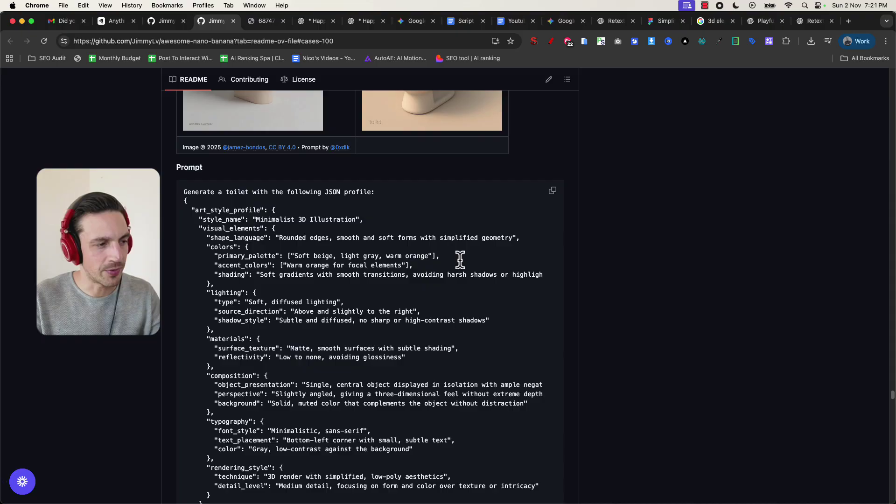
pyautogui.scroll(-12, 461, 263)
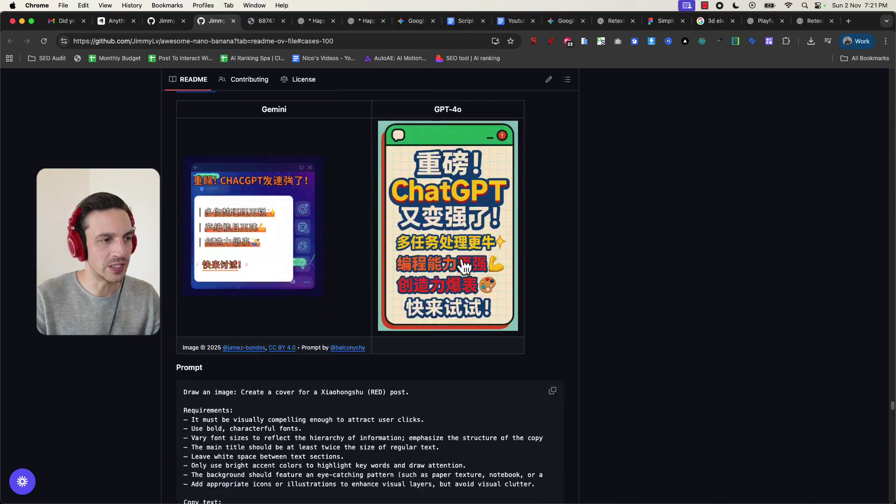
pyautogui.scroll(-15, 466, 264)
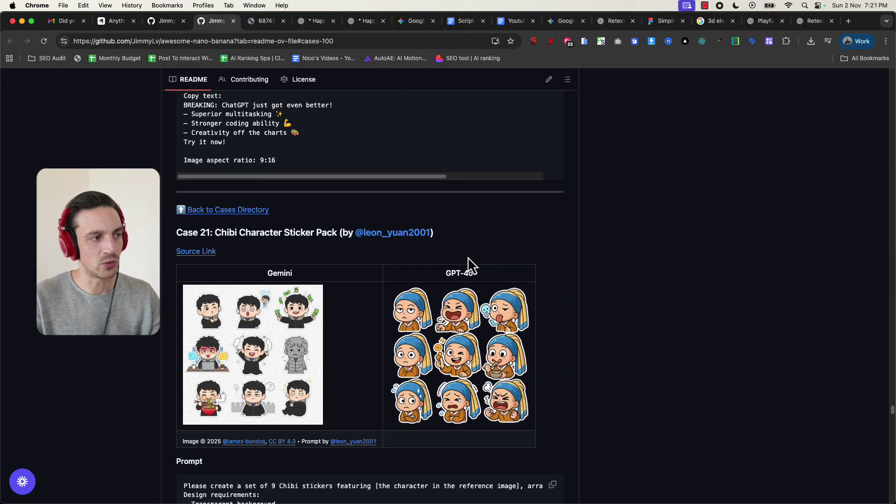
pyautogui.scroll(-3, 485, 192)
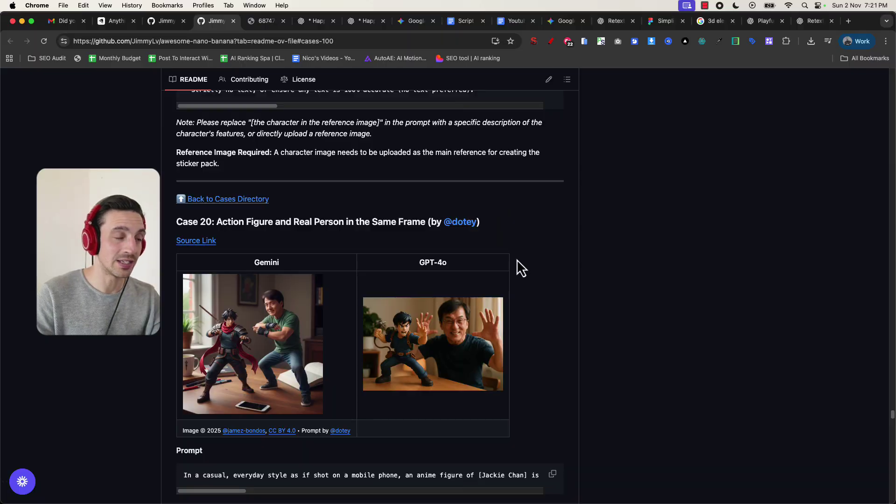
pyautogui.scroll(-5, 518, 260)
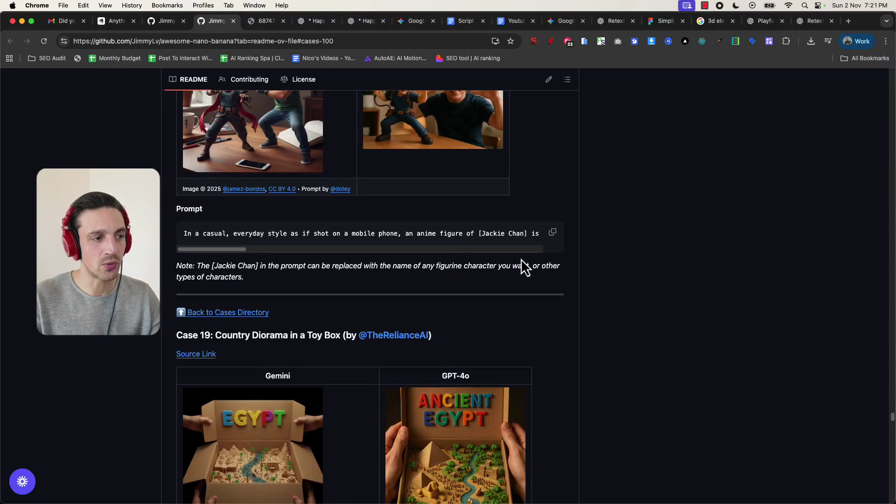
pyautogui.scroll(-15, 521, 262)
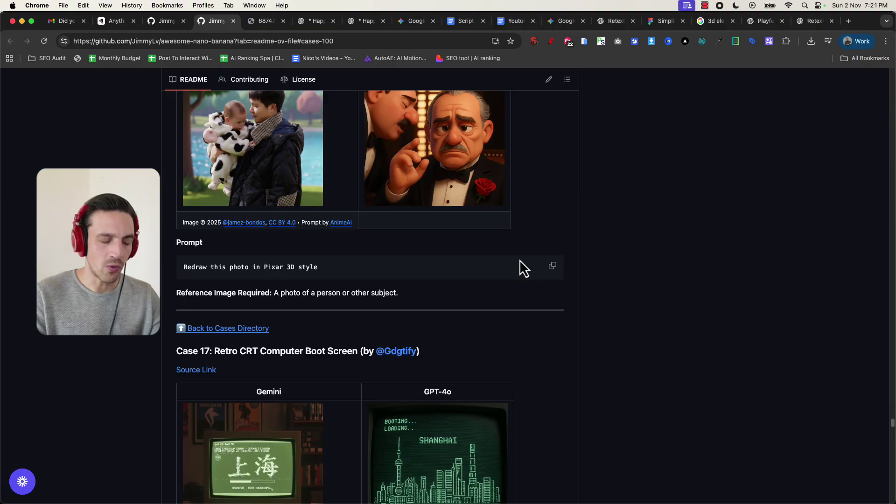
pyautogui.scroll(-4, 520, 262)
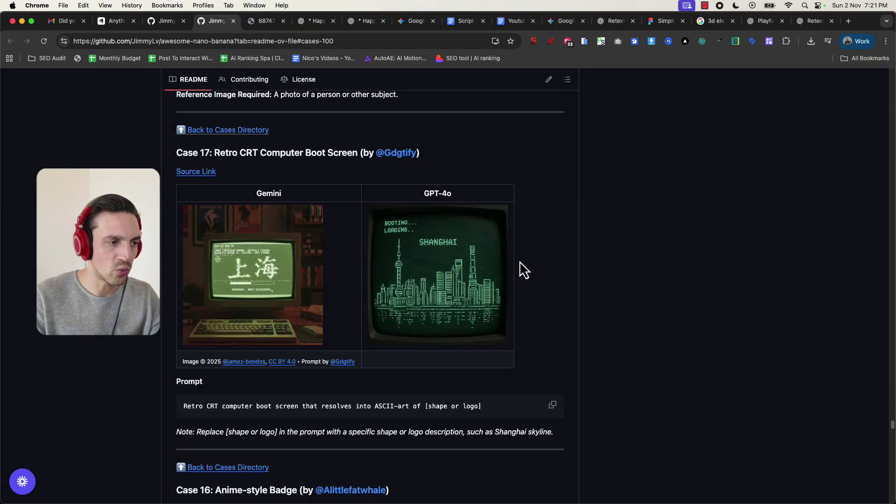
pyautogui.scroll(-6, 509, 270)
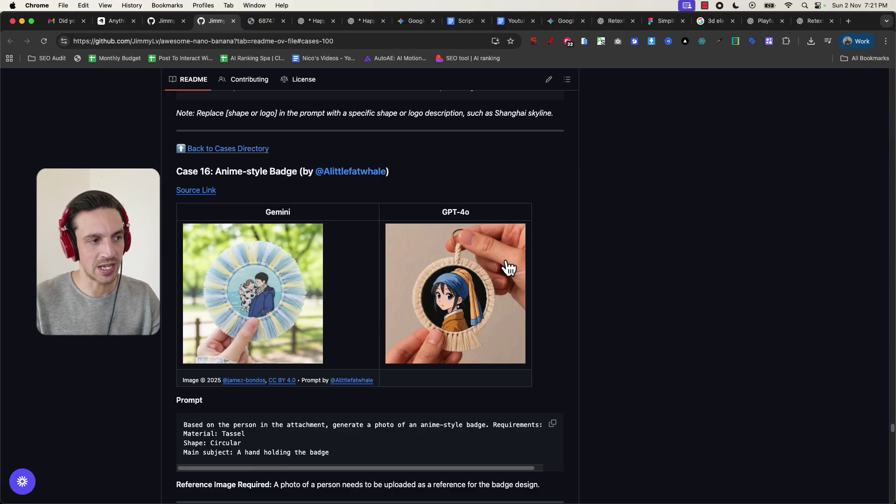
pyautogui.scroll(-3, 510, 264)
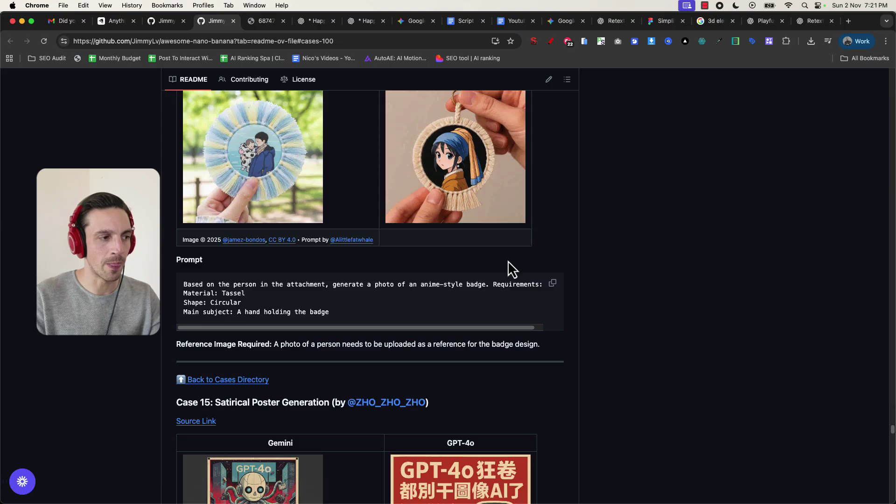
pyautogui.scroll(-13, 509, 264)
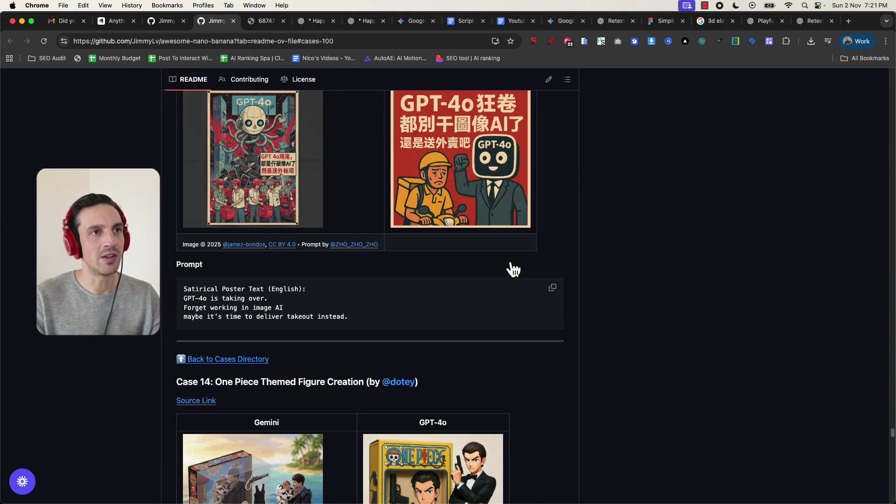
pyautogui.scroll(20, 510, 262)
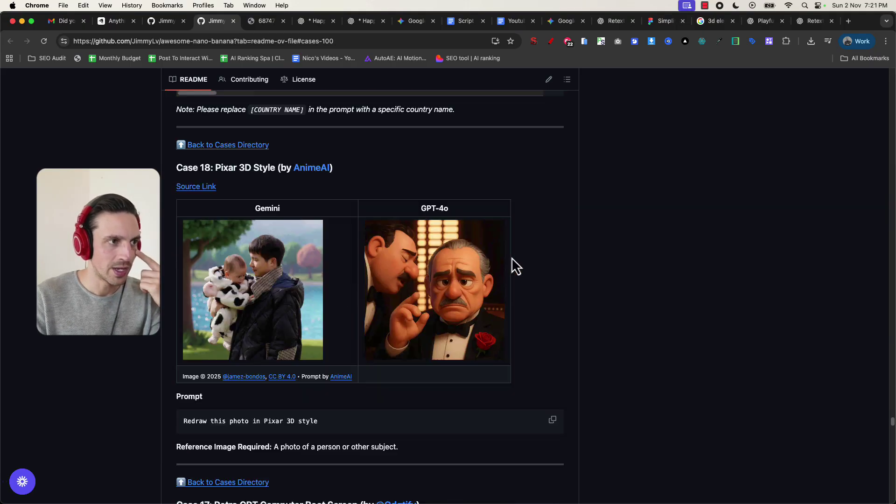
pyautogui.scroll(20, 509, 266)
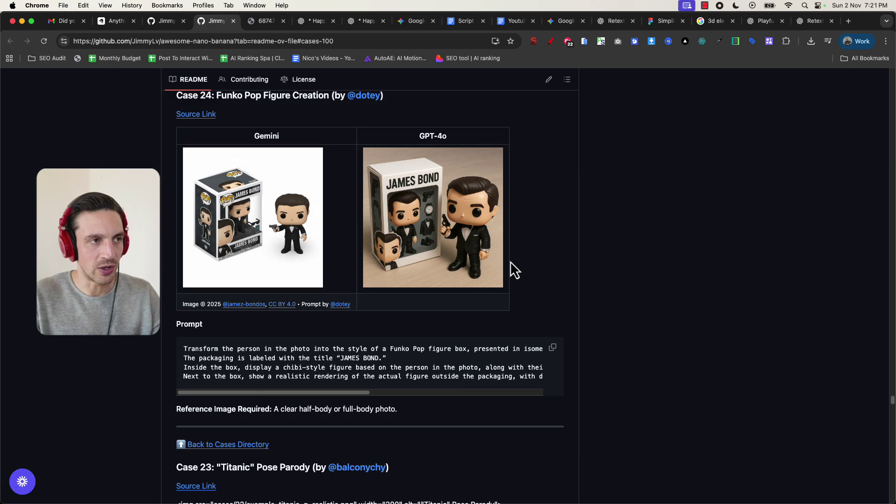
pyautogui.scroll(15, 499, 266)
pyautogui.scroll(5, 500, 262)
pyautogui.scroll(-20, 503, 264)
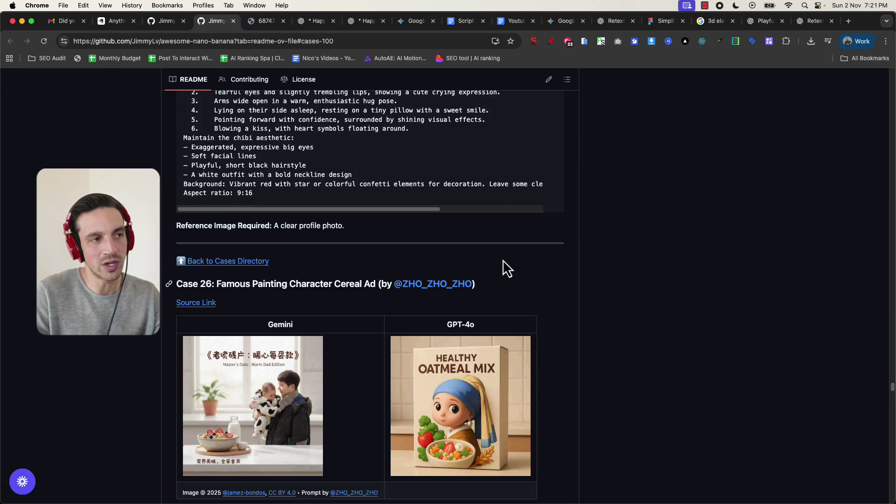
pyautogui.scroll(-10, 507, 268)
pyautogui.scroll(4, 628, 86)
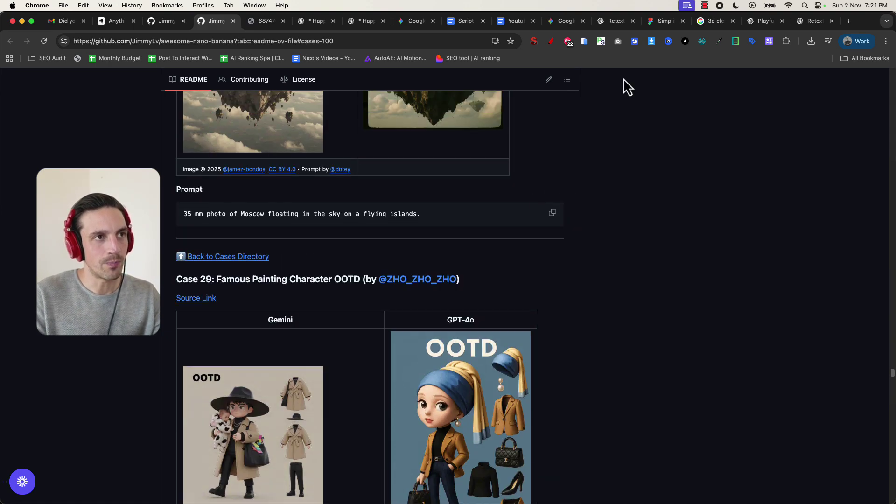
pyautogui.scroll(-20, 548, 204)
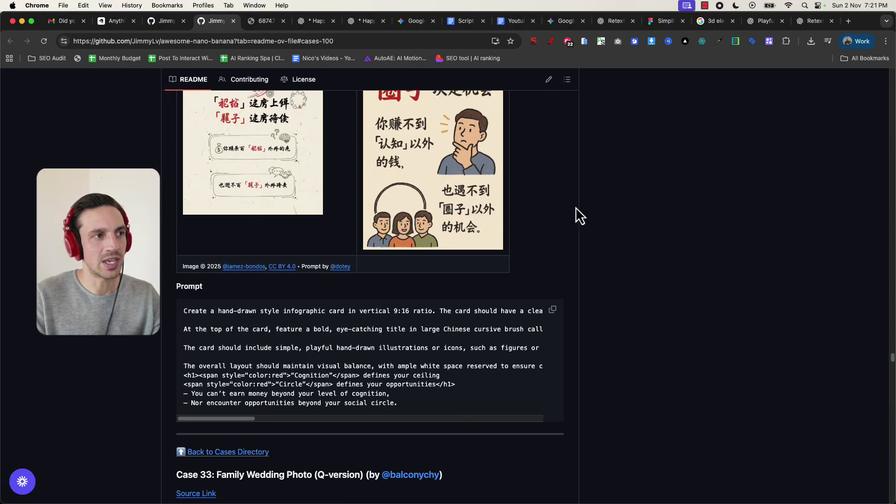
pyautogui.scroll(2, 578, 207)
pyautogui.scroll(-20, 491, 231)
pyautogui.scroll(3, 505, 248)
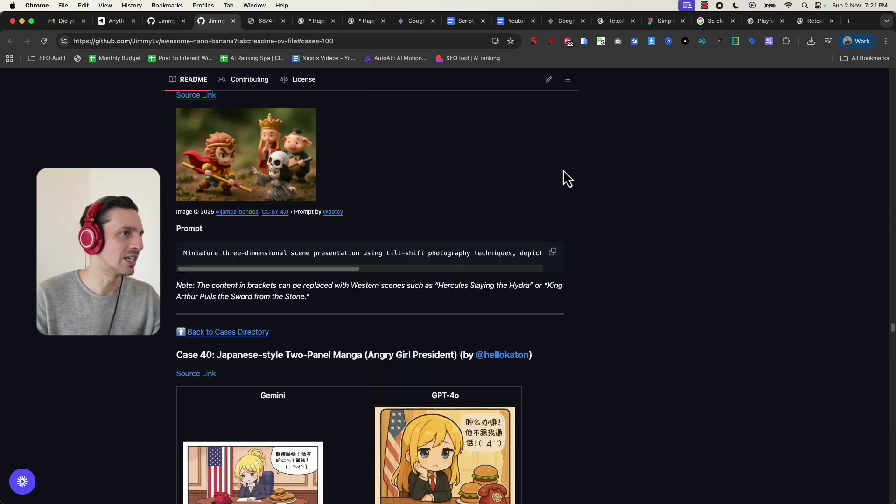
pyautogui.scroll(-20, 564, 173)
pyautogui.scroll(-20, 609, 140)
pyautogui.scroll(4, 571, 161)
pyautogui.scroll(-20, 572, 163)
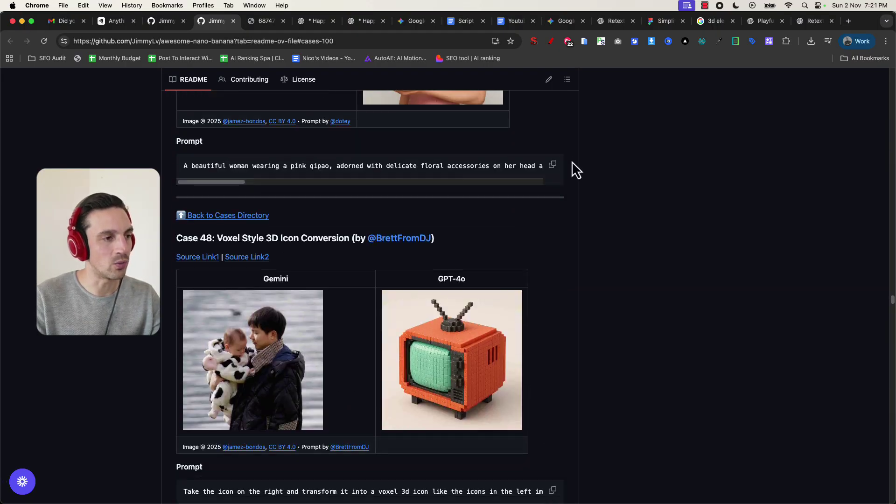
pyautogui.scroll(3, 480, 200)
pyautogui.scroll(-20, 385, 216)
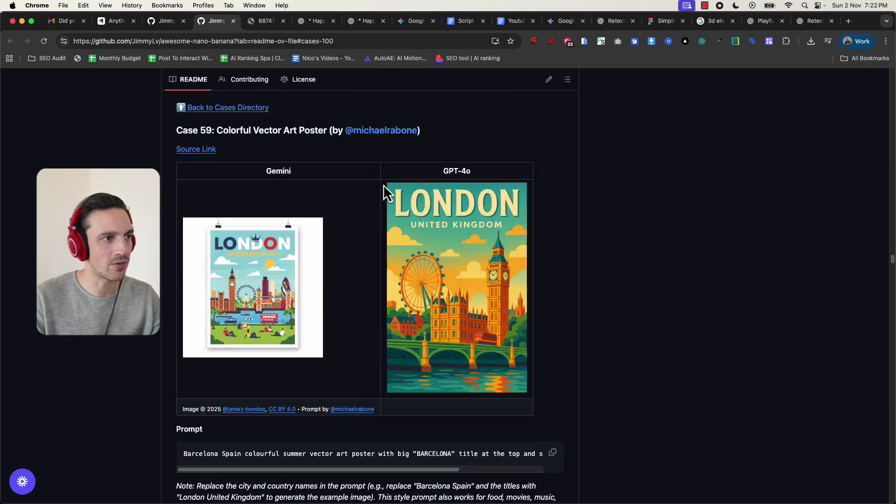
pyautogui.scroll(-15, 364, 308)
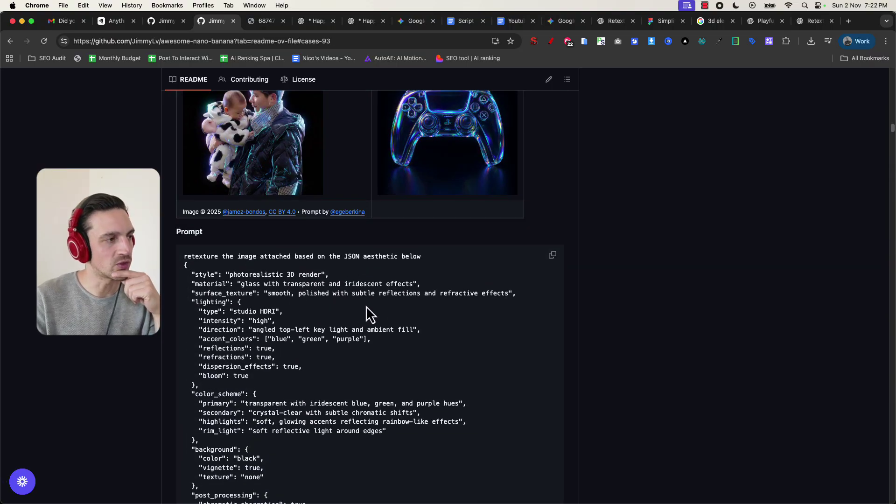
# - Select the whole retexture JSON prompt, then switch to the '3d elements web design' image results
pyautogui.scroll(-1, 366, 306)
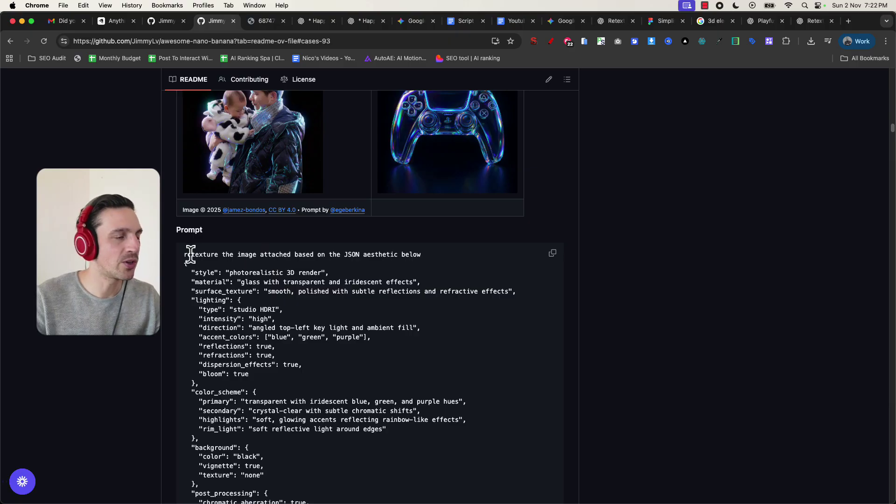
pyautogui.moveTo(185, 254); pyautogui.dragTo(431, 395)
pyautogui.scroll(-3, 425, 396)
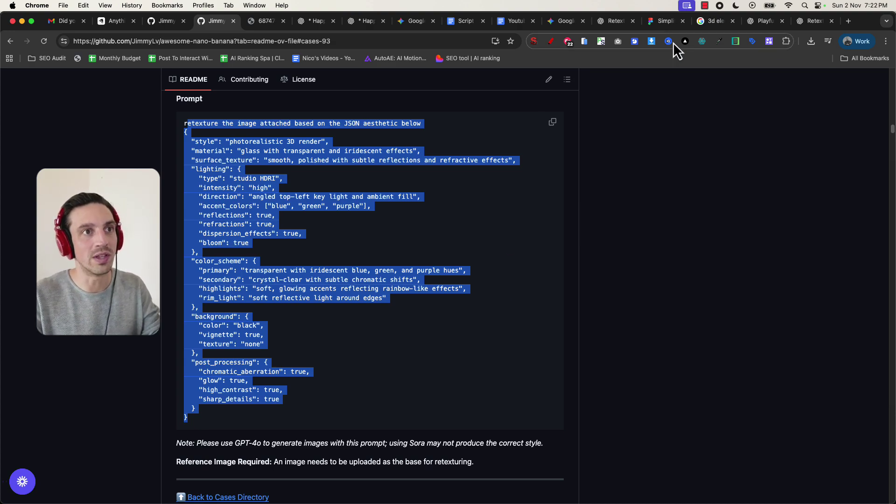
pyautogui.click(713, 21)
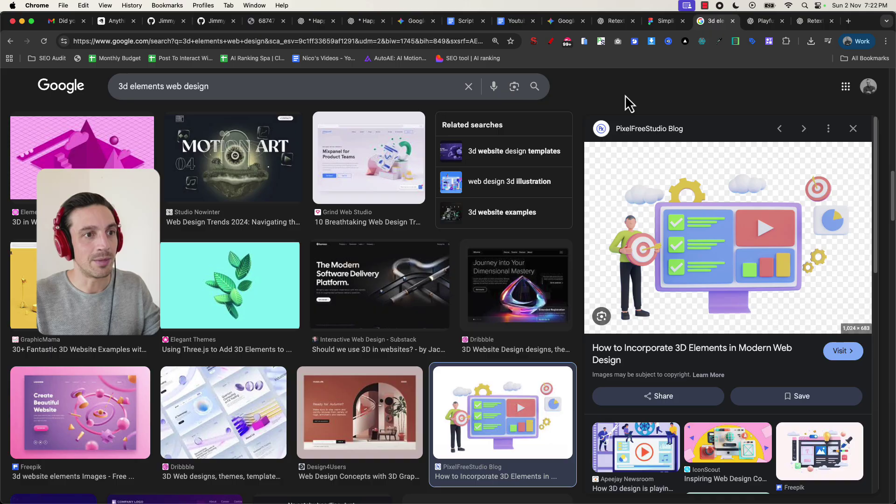
# - Copy the PixelFreeStudio 3D dashboard illustration, glance at its source article, and return to ChatGPT
pyautogui.rightClick(732, 231)
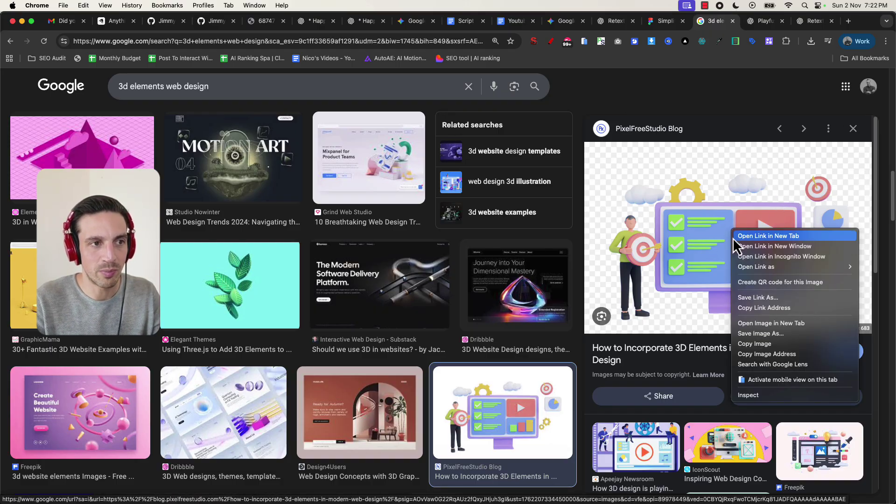
pyautogui.click(799, 345)
pyautogui.press('super+t')
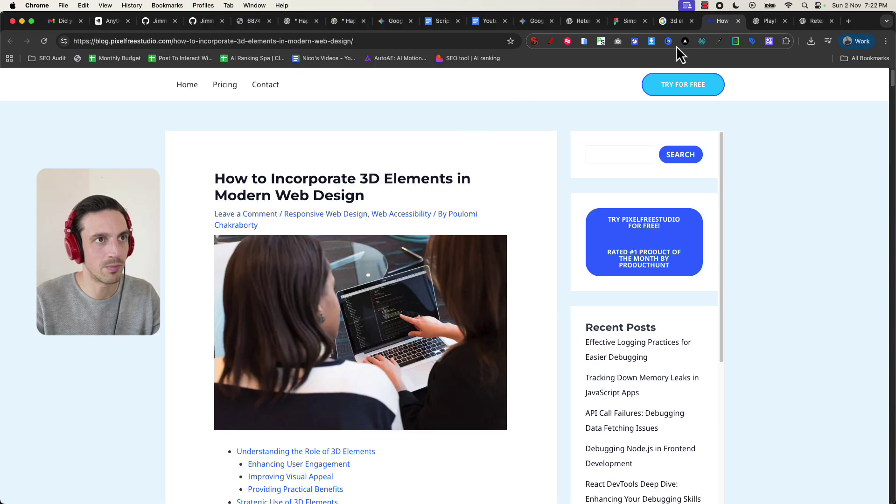
pyautogui.click(673, 22)
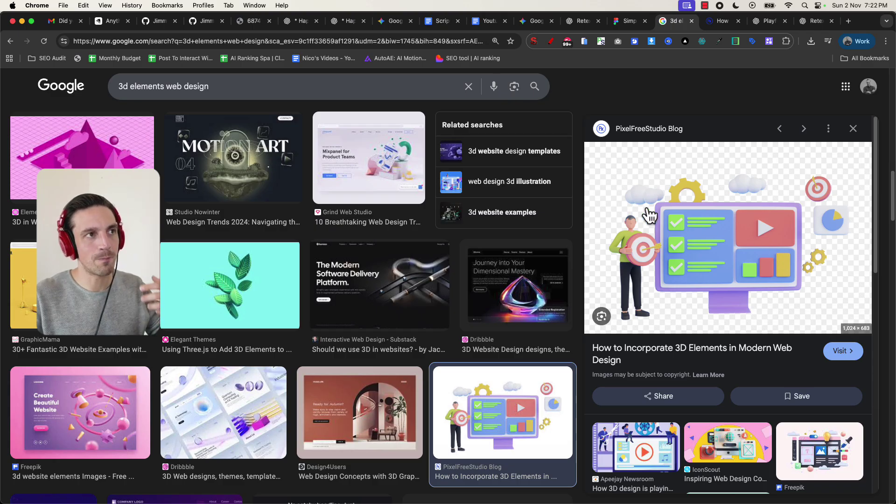
pyautogui.hotkey('ctrl', 'Tab')
pyautogui.hotkey('ctrl', 'Tab')
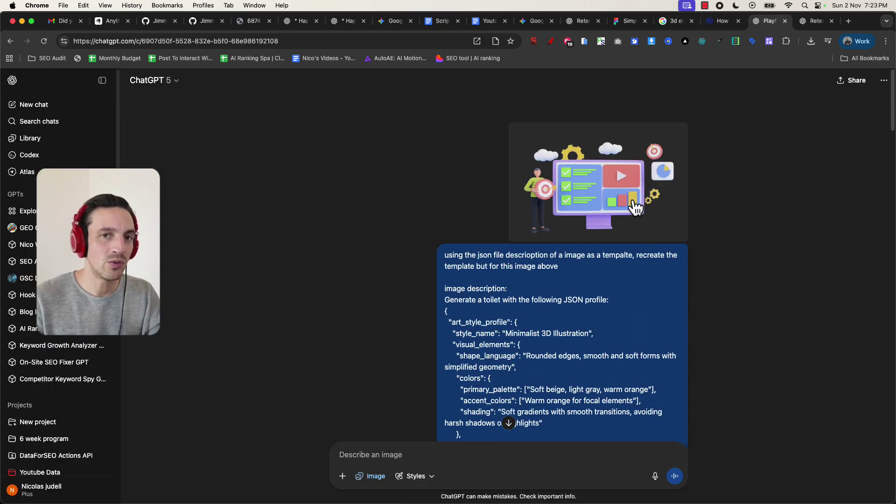
# - Start a new chat with the illustration attached, and copy the full glass retexture JSON from GitHub
pyautogui.click(60, 103)
pyautogui.press('super+v')
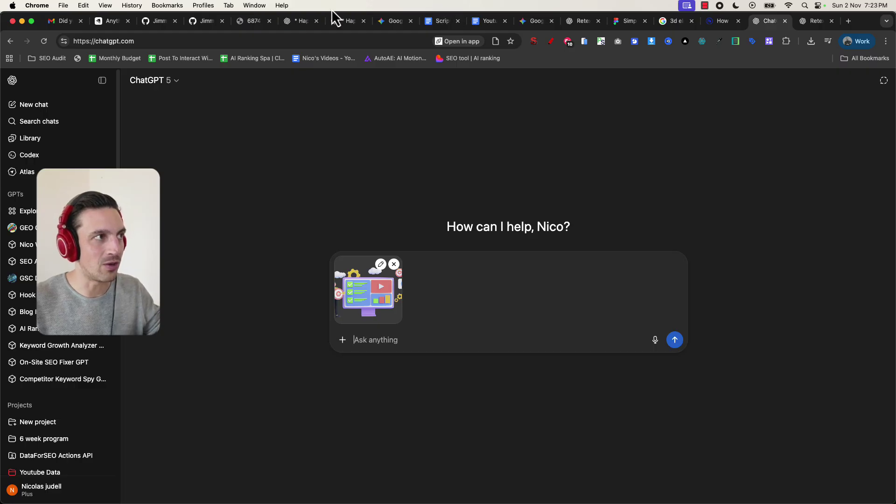
pyautogui.click(209, 25)
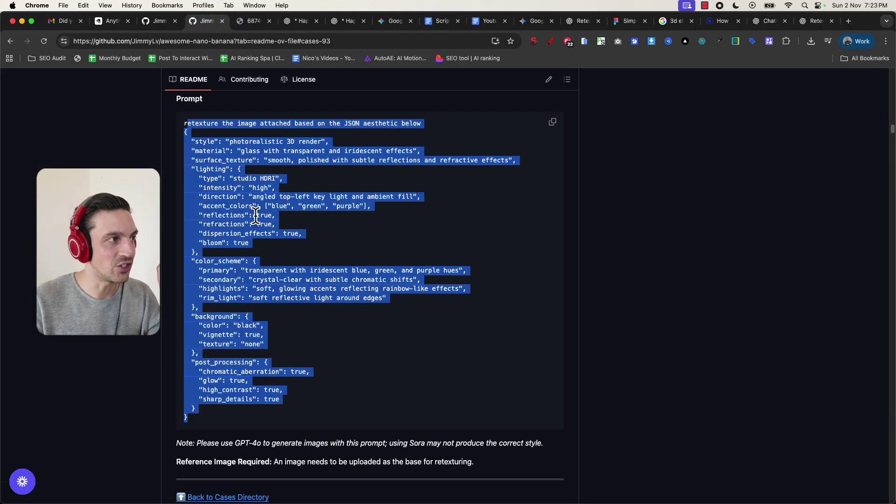
pyautogui.scroll(3, 498, 254)
pyautogui.click(560, 246)
pyautogui.click(553, 196)
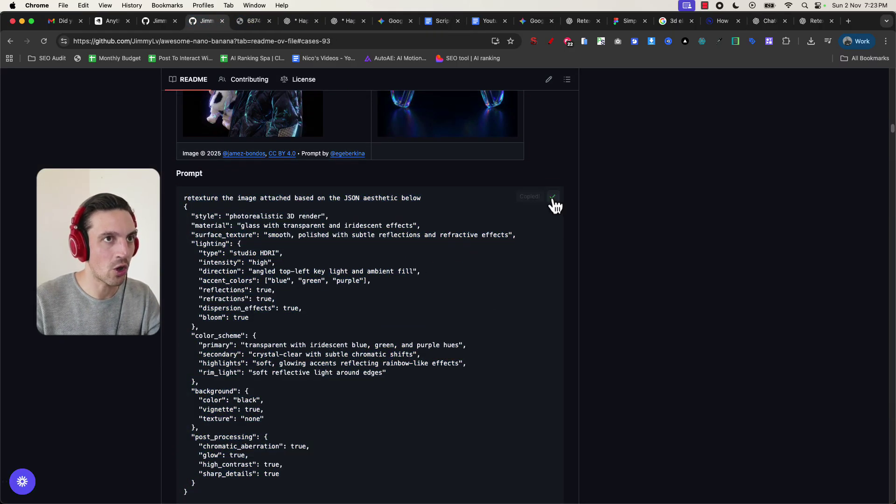
pyautogui.click(773, 24)
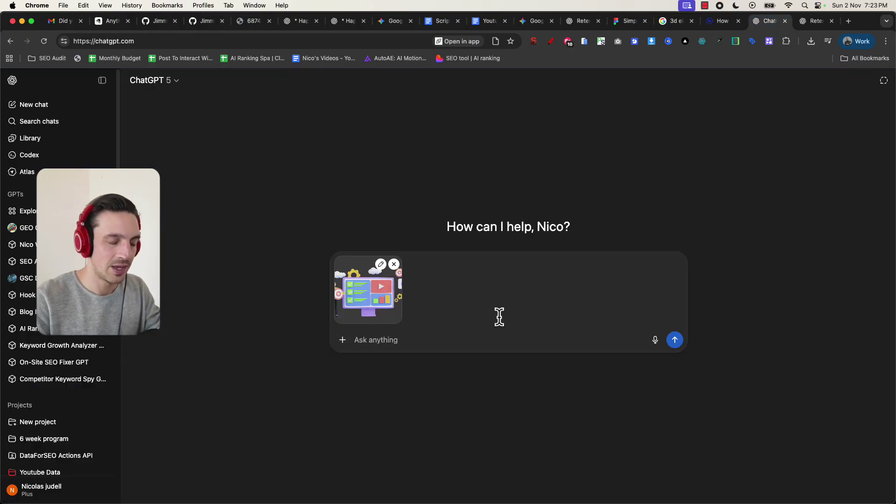
# - Send a request to describe the attached image as JSON, with the template pasted under 'JSON IAMGE:'
pyautogui.write('usin')
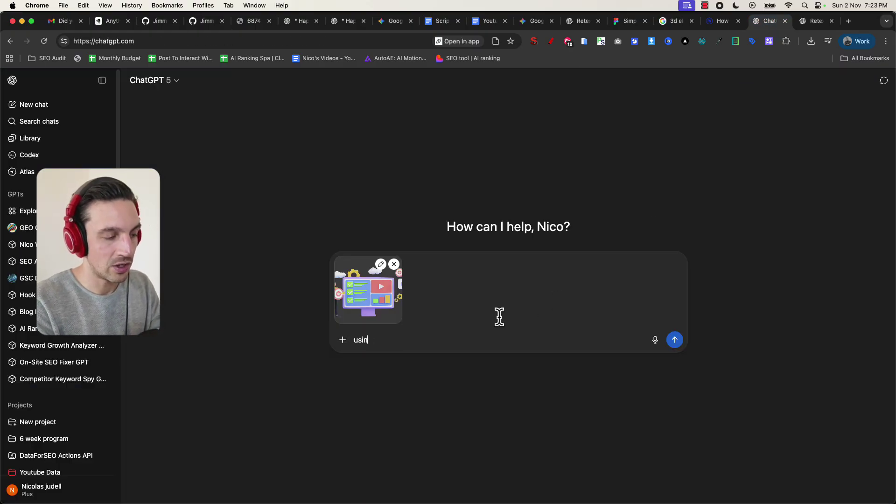
pyautogui.write('g the image ')
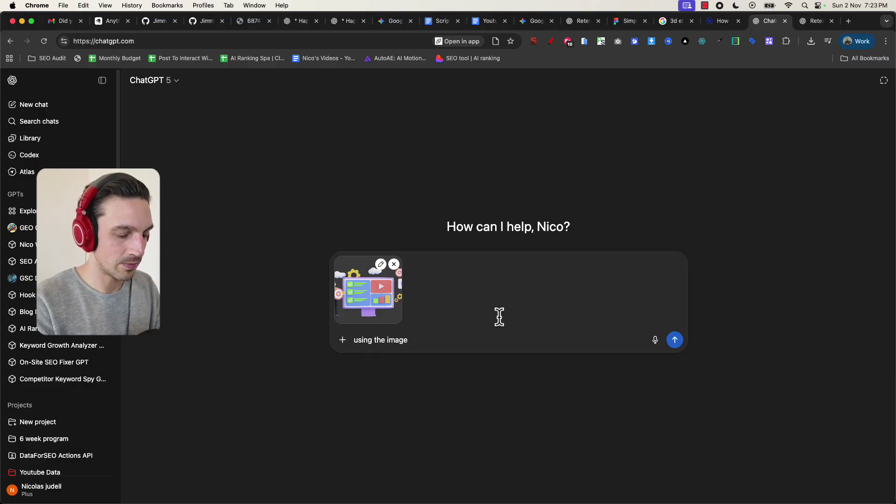
pyautogui.write('sja')
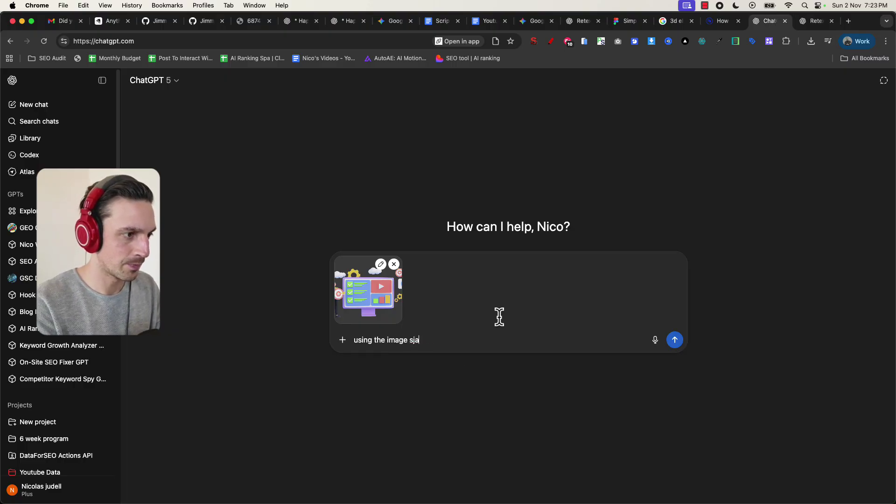
pyautogui.press('BackSpace')
pyautogui.press('BackSpace')
pyautogui.press('BackSpace')
pyautogui.write('json ')
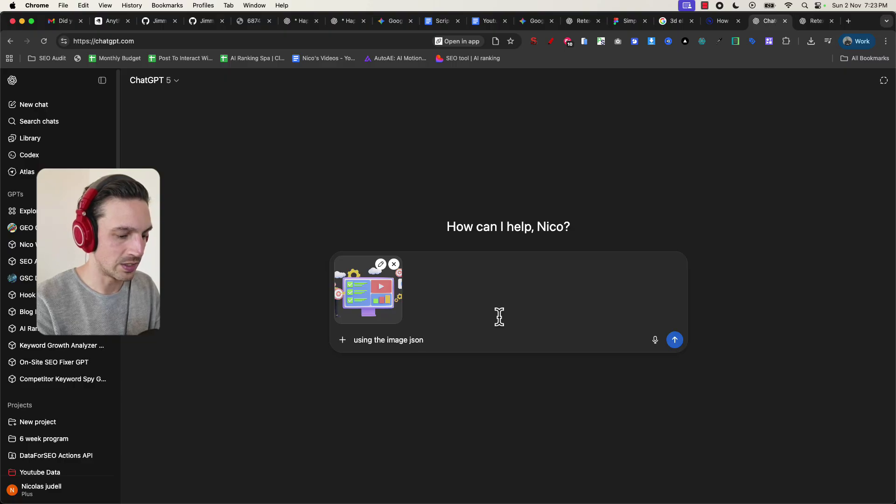
pyautogui.write('json descripton a')
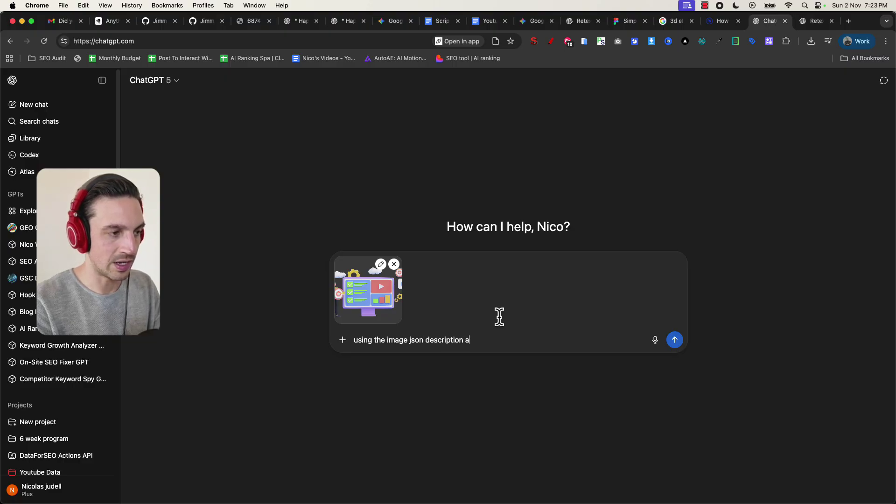
pyautogui.press('BackSpace')
pyautogui.press('BackSpace')
pyautogui.press('BackSpace')
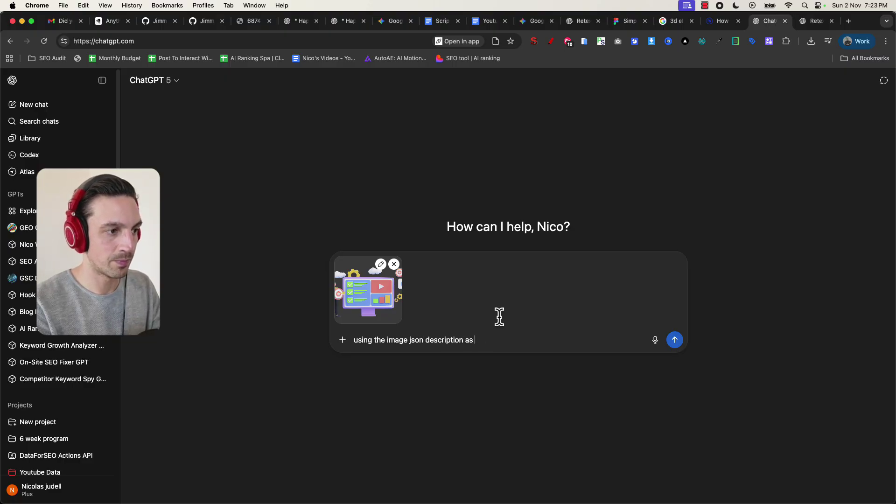
pyautogui.write('below as a tempalte')
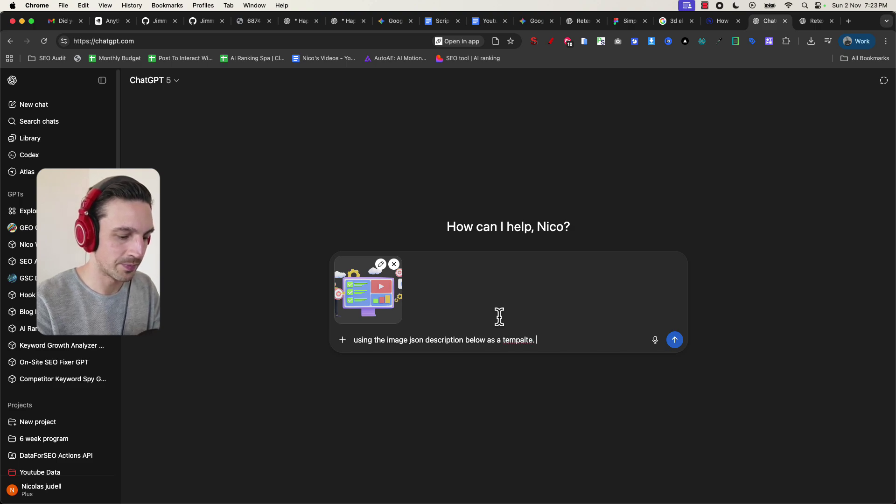
pyautogui.write('. create th')
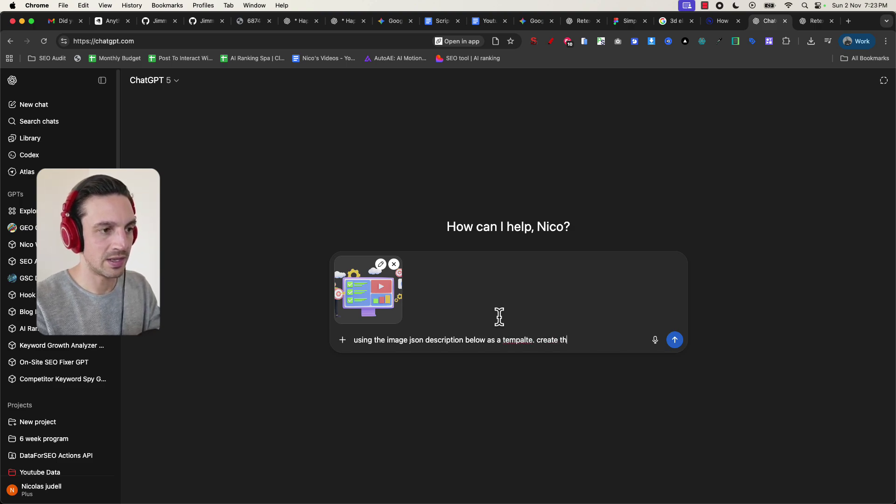
pyautogui.write('e jso')
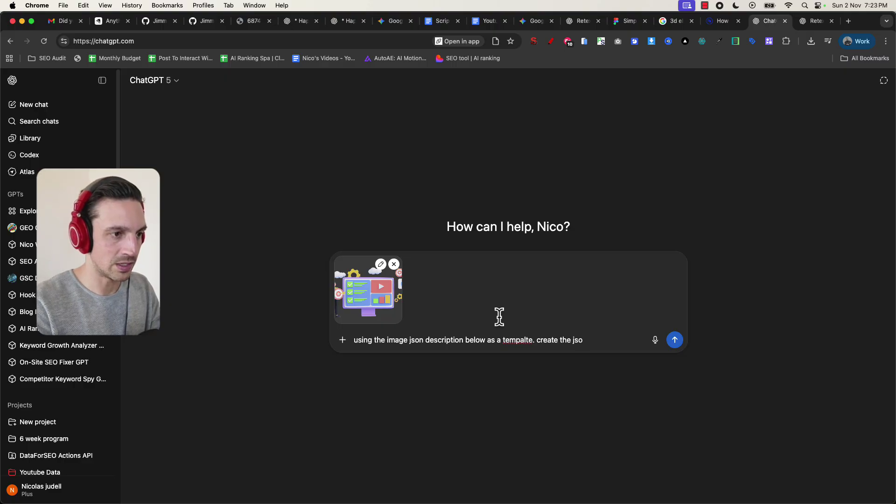
pyautogui.write('n file descrip')
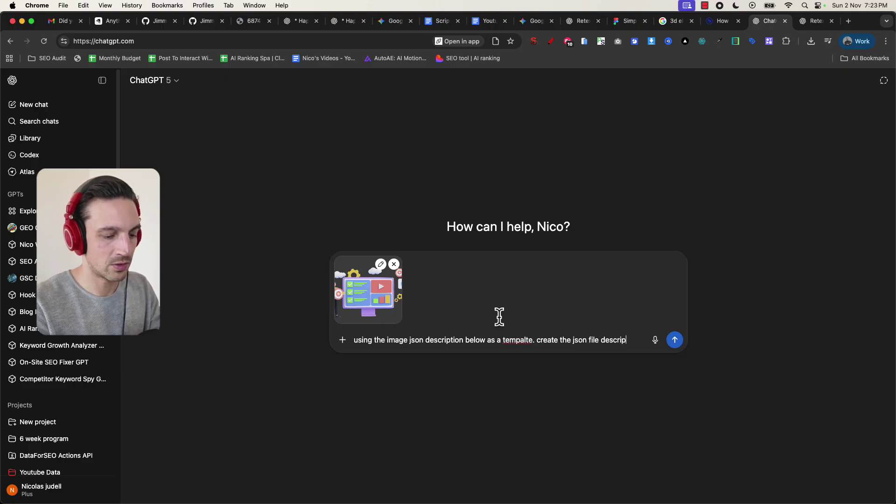
pyautogui.write('he attac')
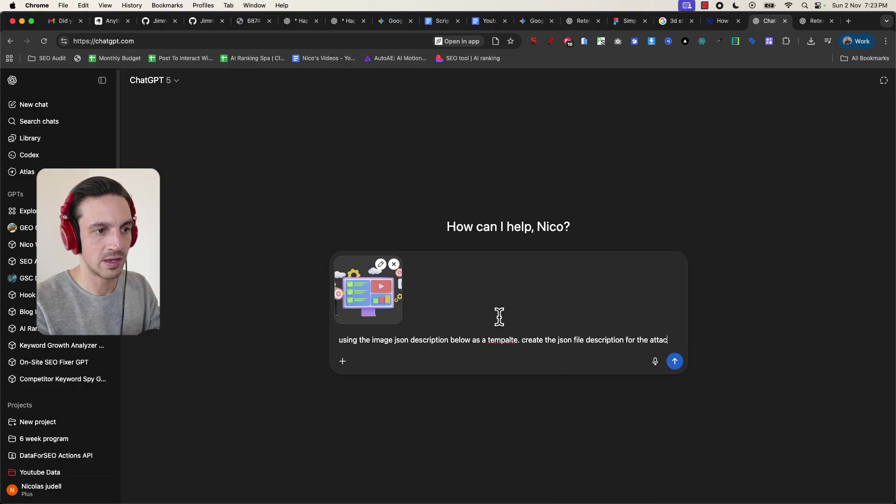
pyautogui.write('hed image')
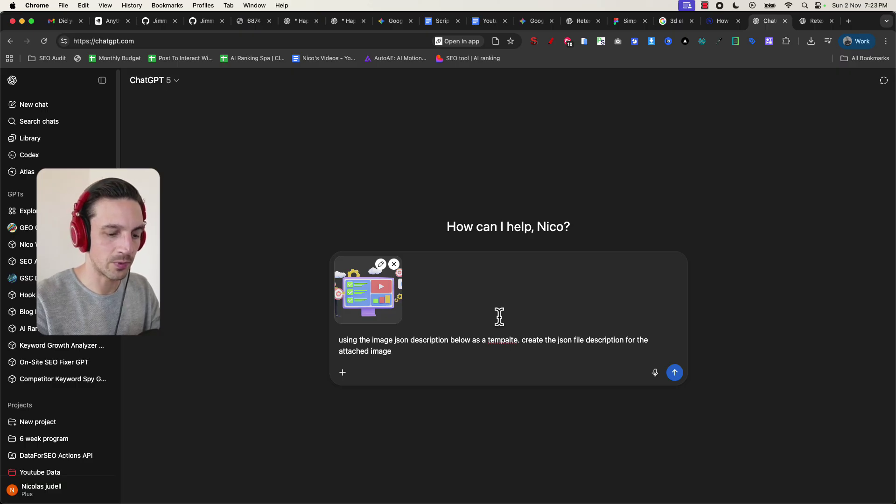
pyautogui.hotkey('shift', 'Return')
pyautogui.hotkey('shift', 'Return')
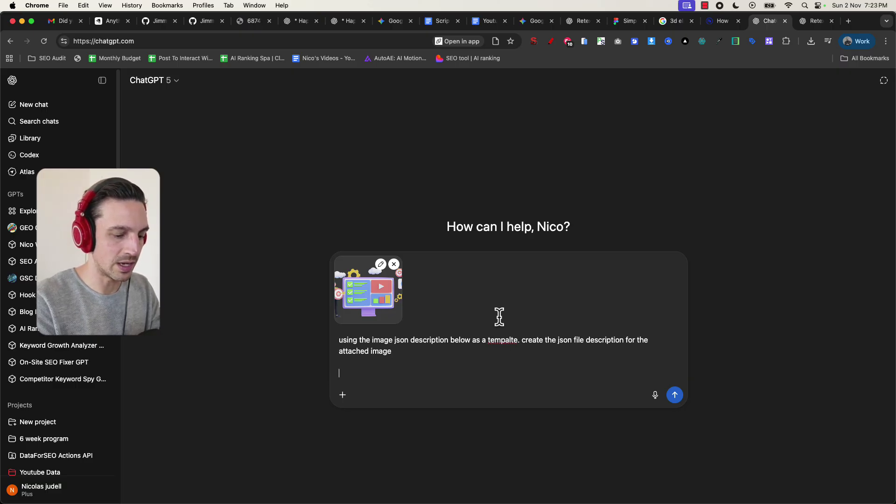
pyautogui.write('JSON')
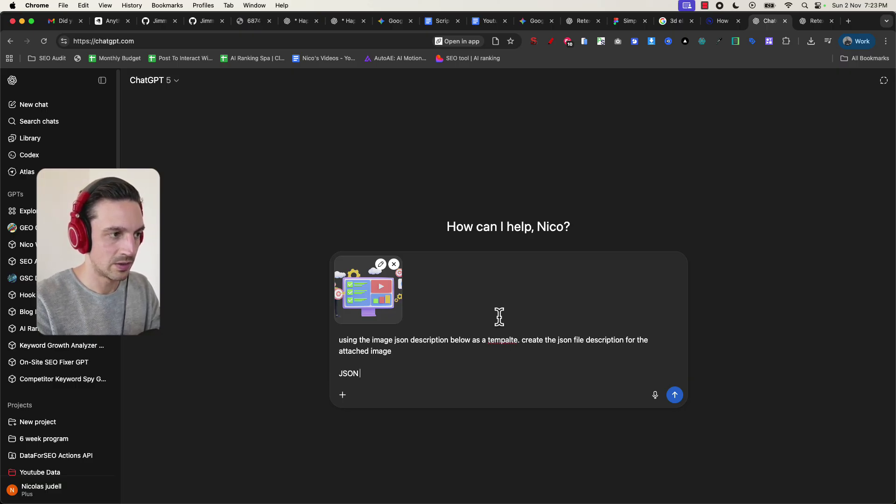
pyautogui.write(' IAMGE:')
pyautogui.hotkey('shift', 'Return')
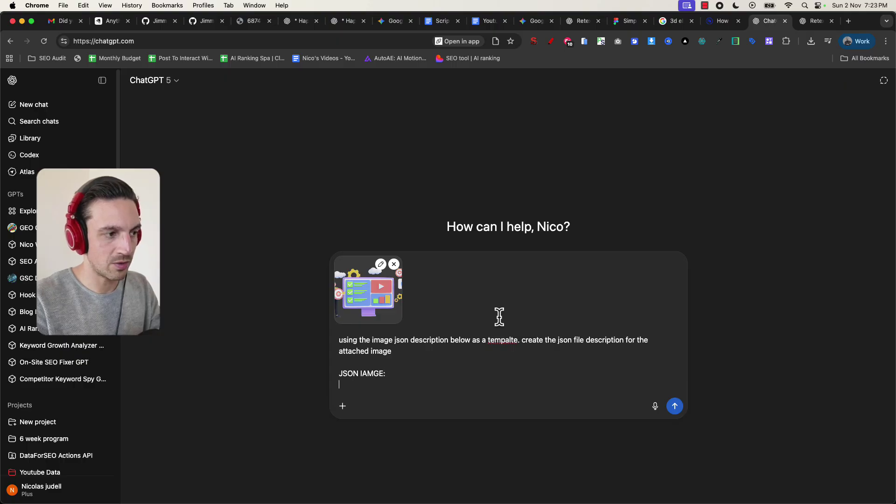
pyautogui.press('super+v')
pyautogui.press('Return')
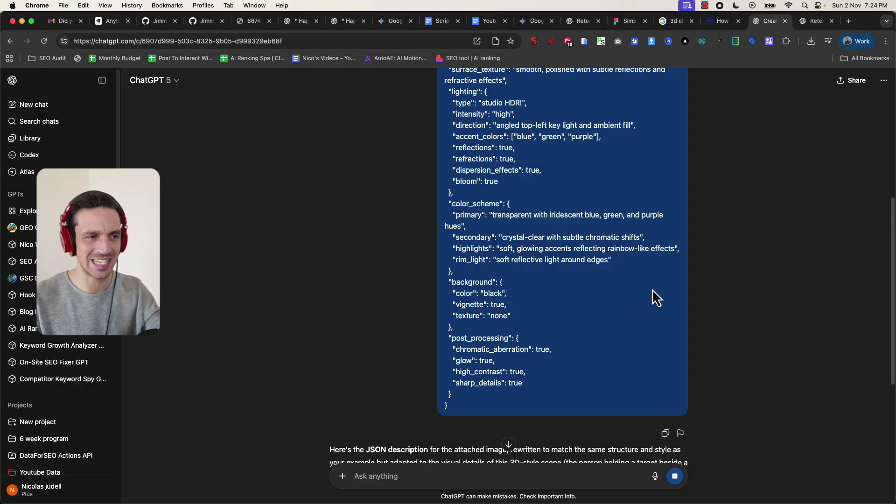
# - Copy ChatGPT's finished JSON description of the 3D monitor scene, ending with post-processing settings
pyautogui.scroll(-4, 656, 297)
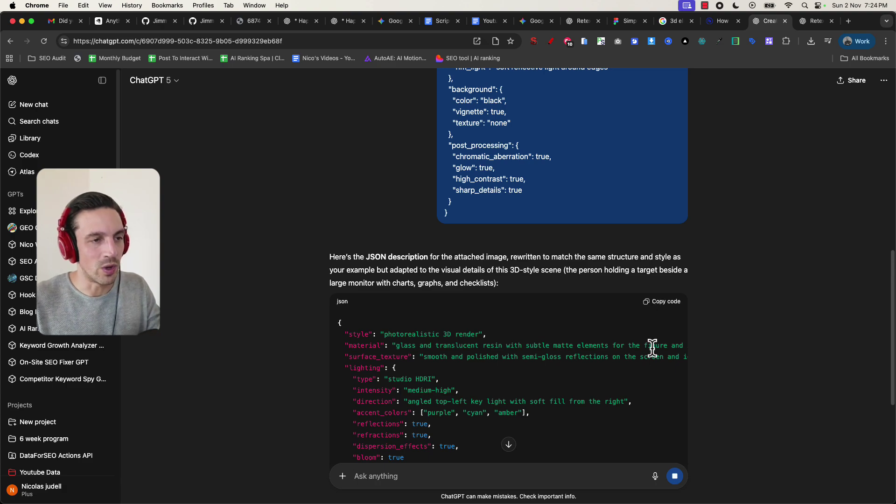
pyautogui.scroll(-4, 652, 344)
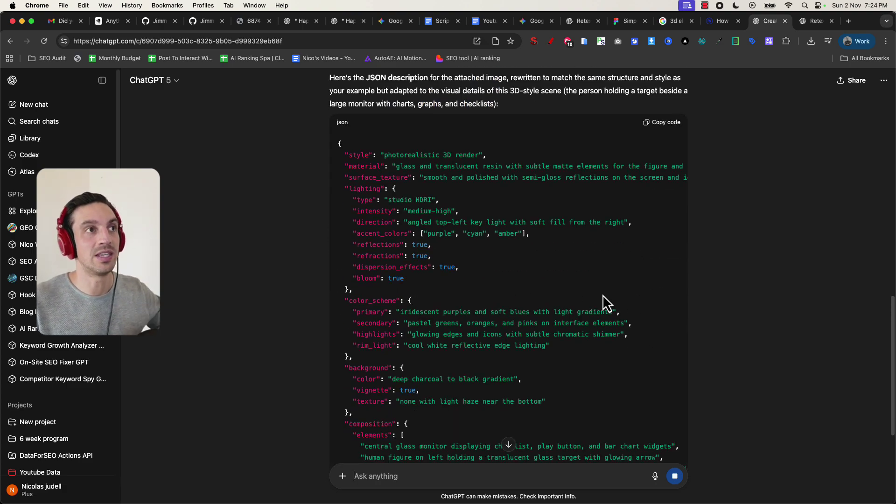
pyautogui.scroll(-5, 556, 264)
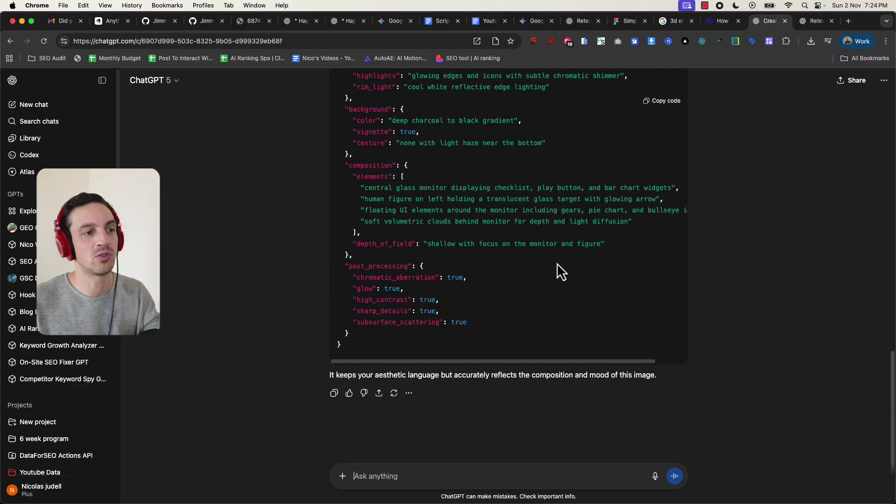
pyautogui.scroll(3, 559, 256)
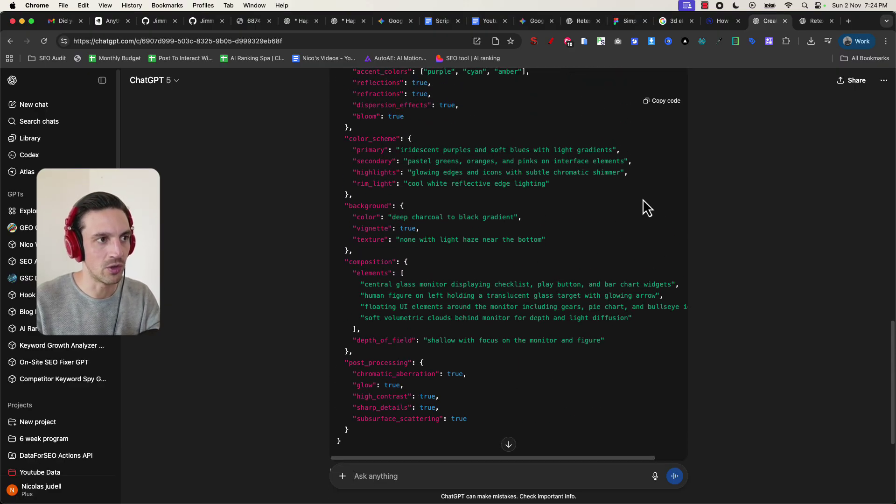
pyautogui.click(665, 101)
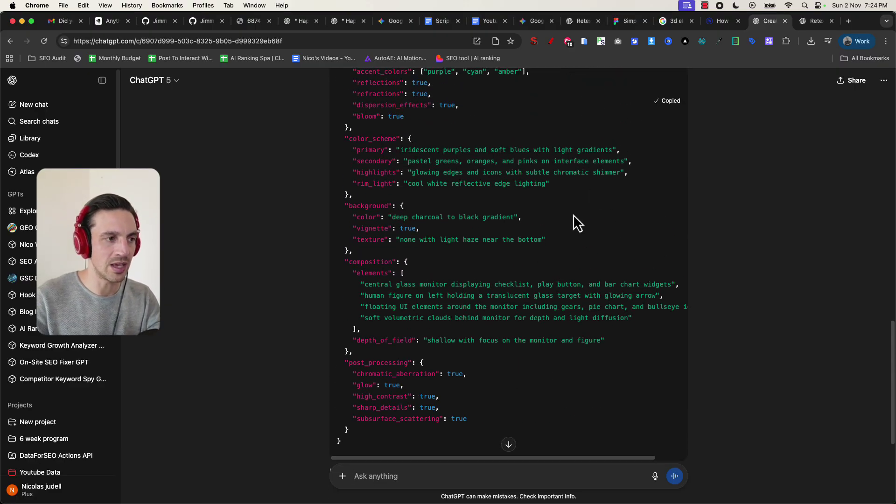
pyautogui.scroll(15, 571, 209)
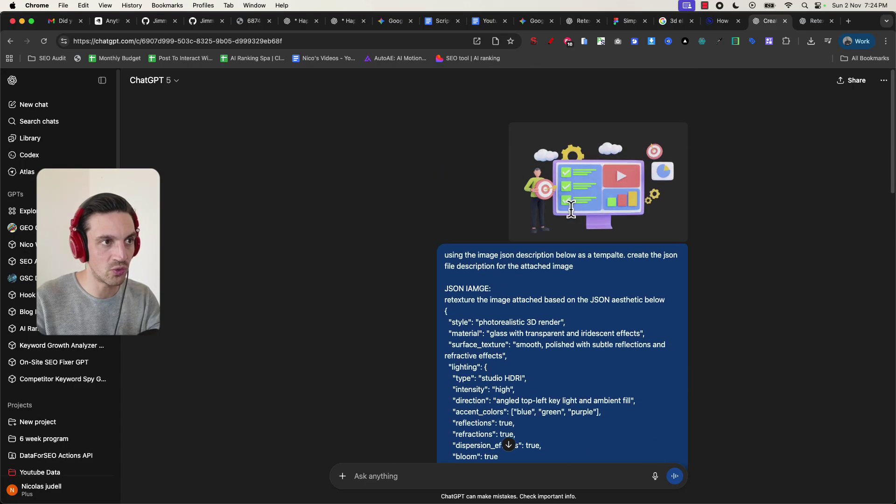
pyautogui.scroll(-15, 544, 163)
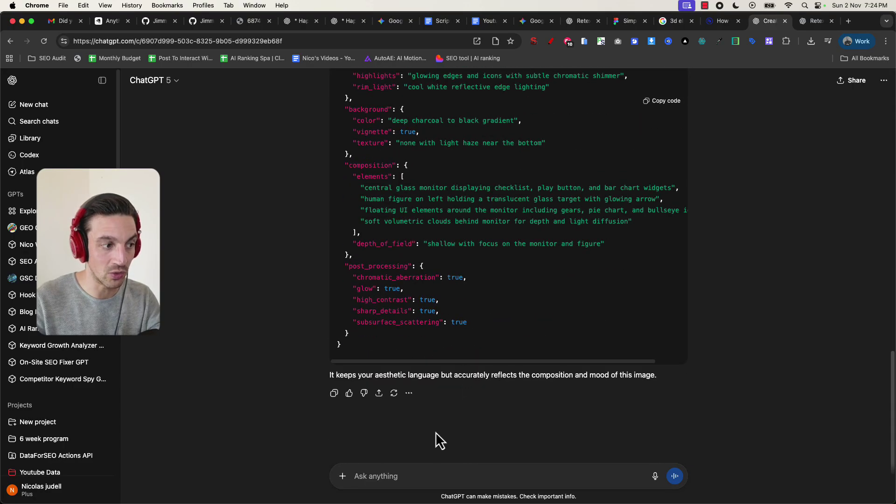
pyautogui.click(421, 476)
# - Generate an image in /image mode from the copied JSON, yielding a man holding a target beside a checklist monitor
pyautogui.write('/im')
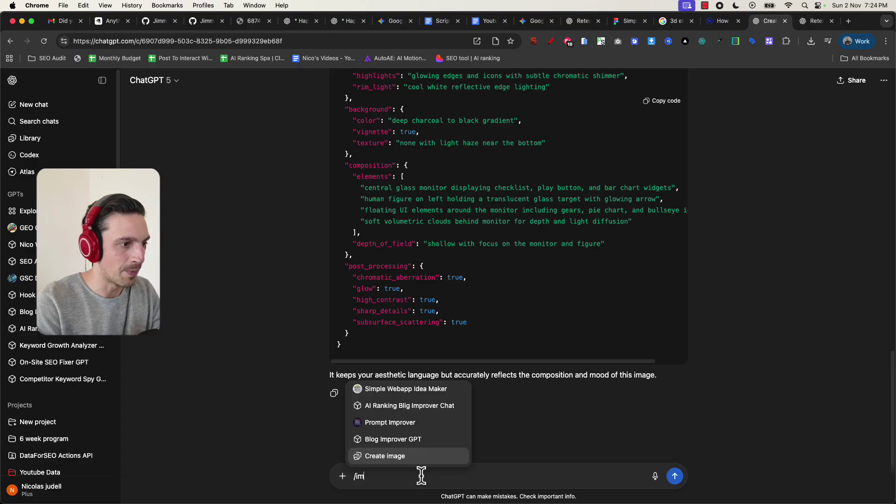
pyautogui.press('Return')
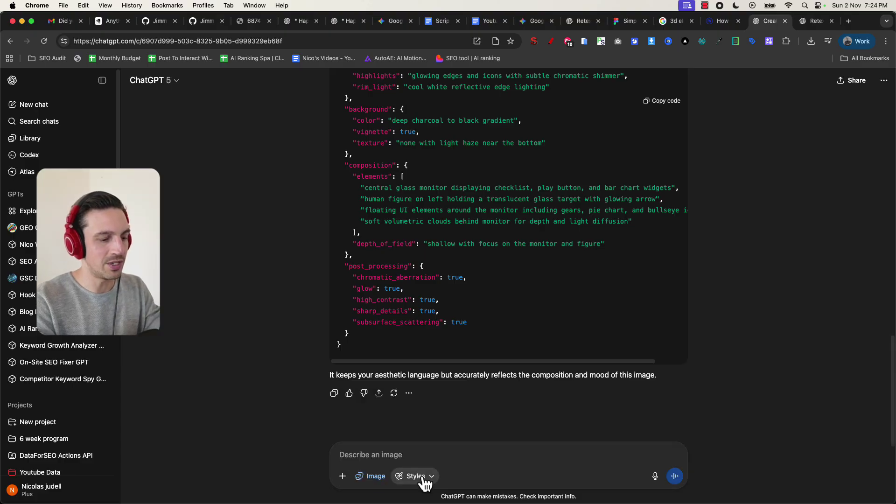
pyautogui.press('super+v')
pyautogui.press('Return')
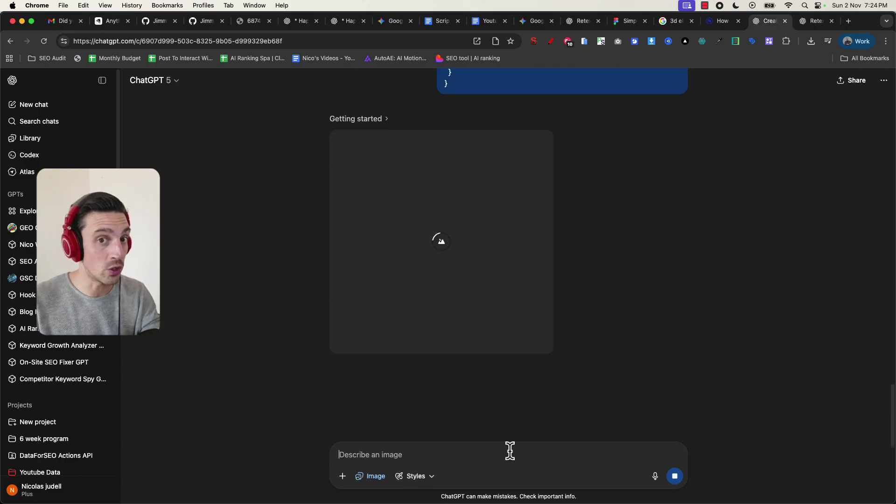
pyautogui.scroll(10, 631, 285)
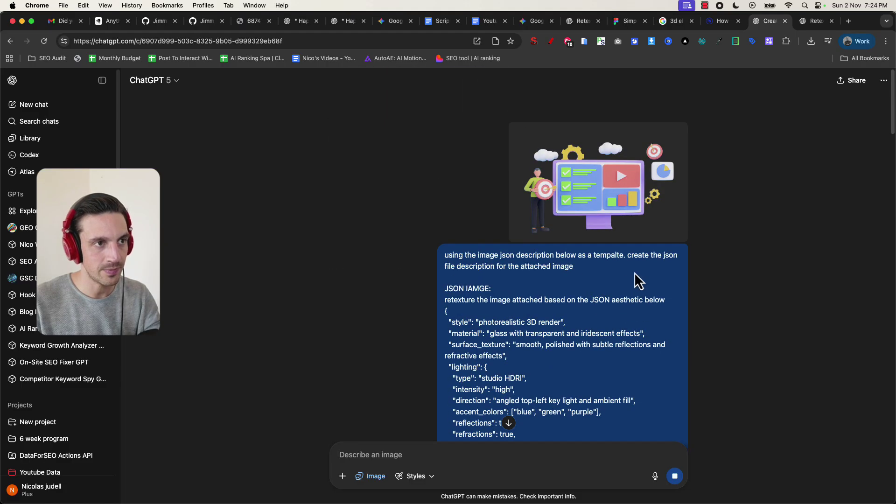
pyautogui.scroll(-7, 677, 243)
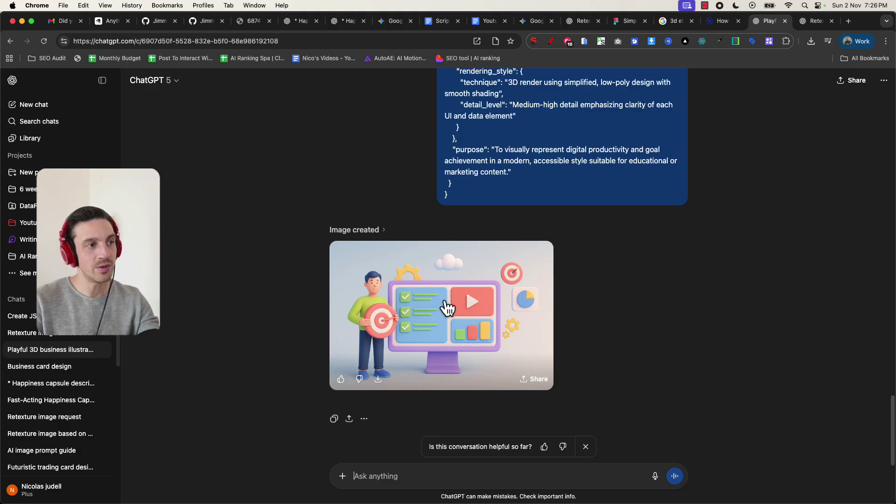
# - View the generated image full-size, then select the Playful 3D Business Illustration JSON profile
pyautogui.click(439, 304)
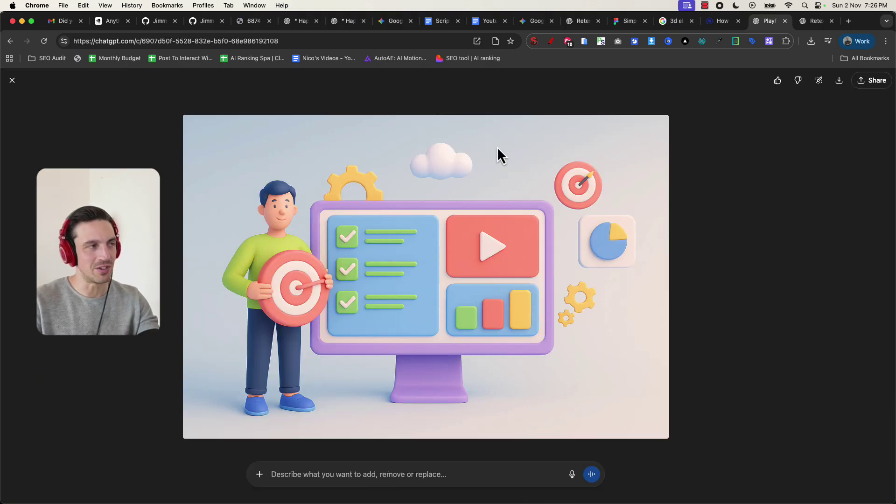
pyautogui.press('Escape')
pyautogui.scroll(-20, 589, 201)
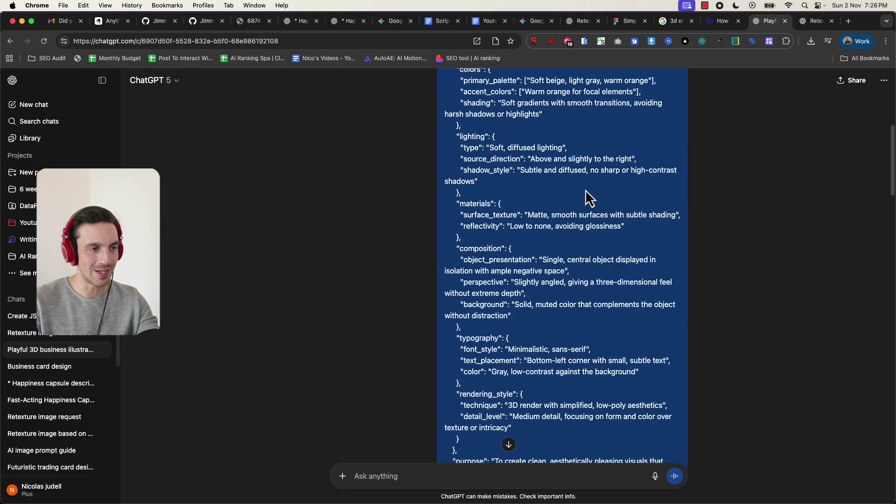
pyautogui.scroll(3, 583, 210)
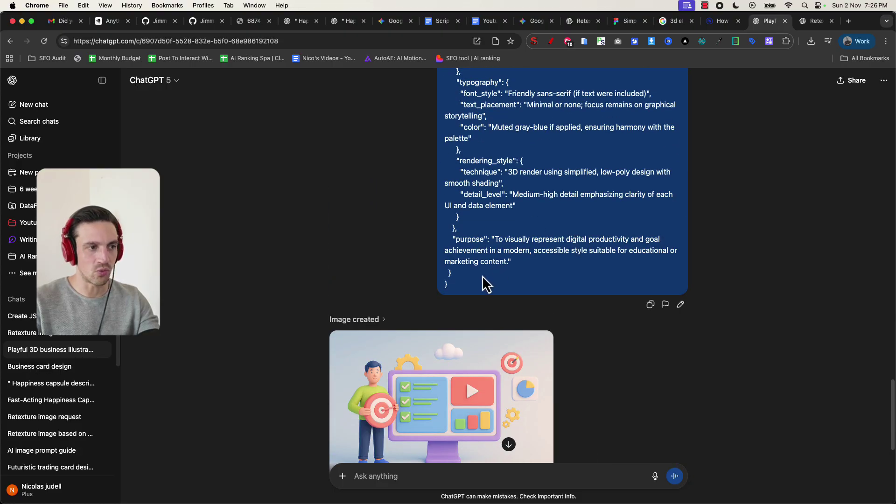
pyautogui.scroll(10, 505, 220)
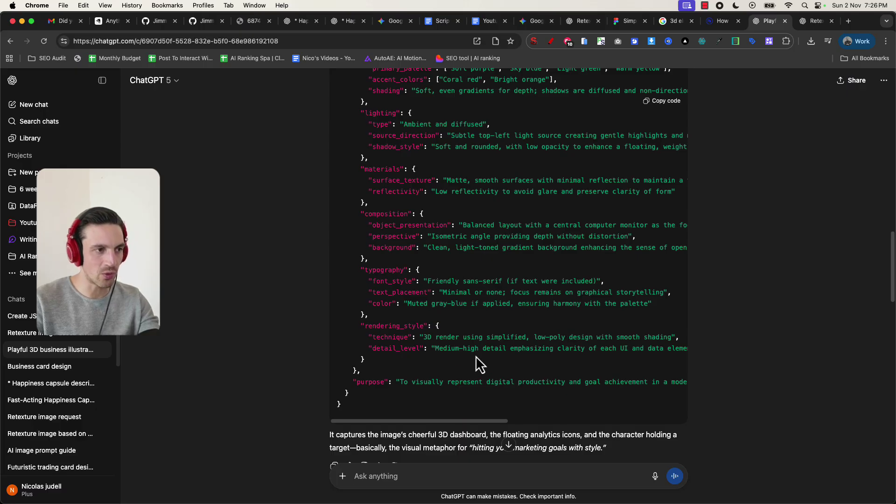
pyautogui.moveTo(384, 409); pyautogui.dragTo(336, 236)
pyautogui.scroll(4, 330, 321)
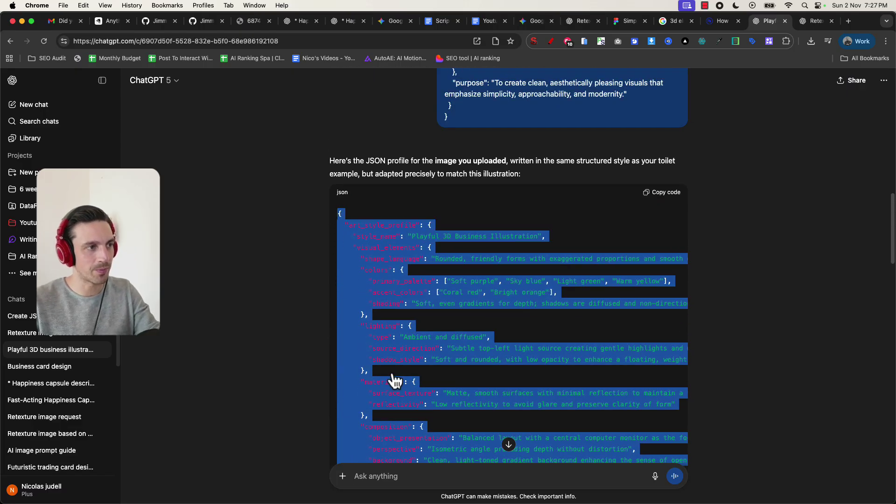
# - Send the JSON profile with a new prompt: a person holding a key beside an SEO keyword-research monitor
pyautogui.click(434, 477)
pyautogui.press('super+v')
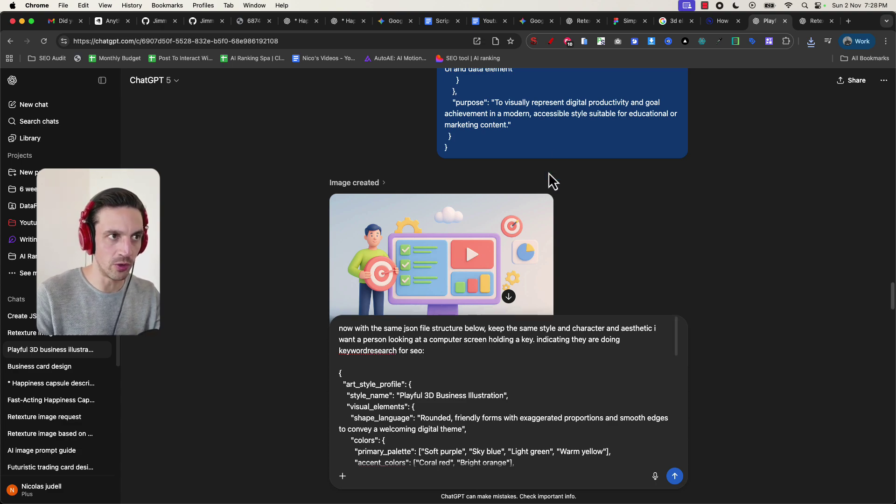
pyautogui.moveTo(513, 125); pyautogui.dragTo(496, 112)
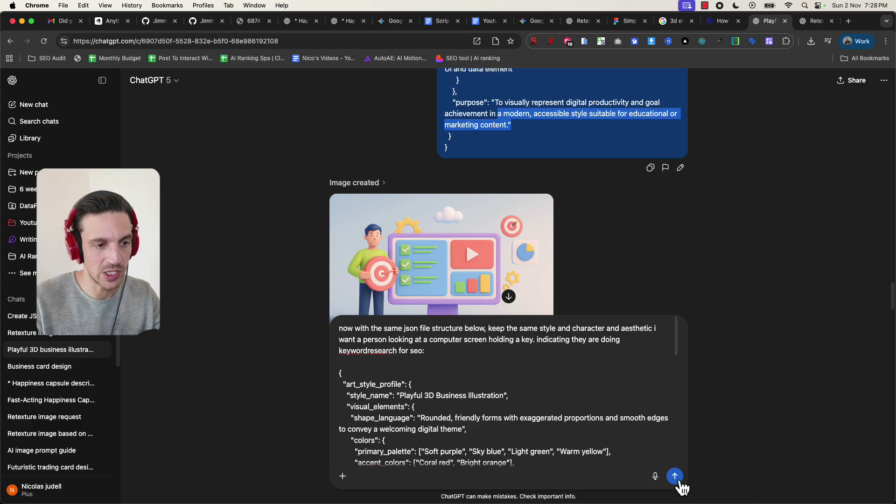
pyautogui.click(675, 477)
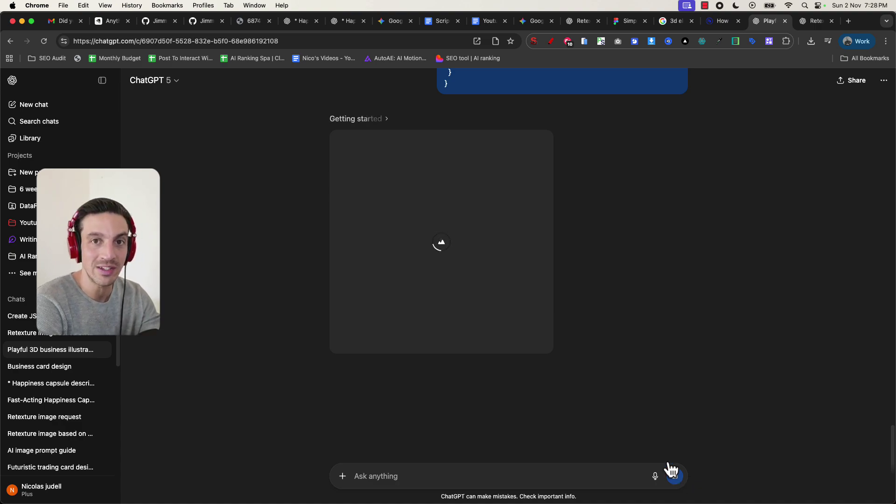
pyautogui.click(425, 234)
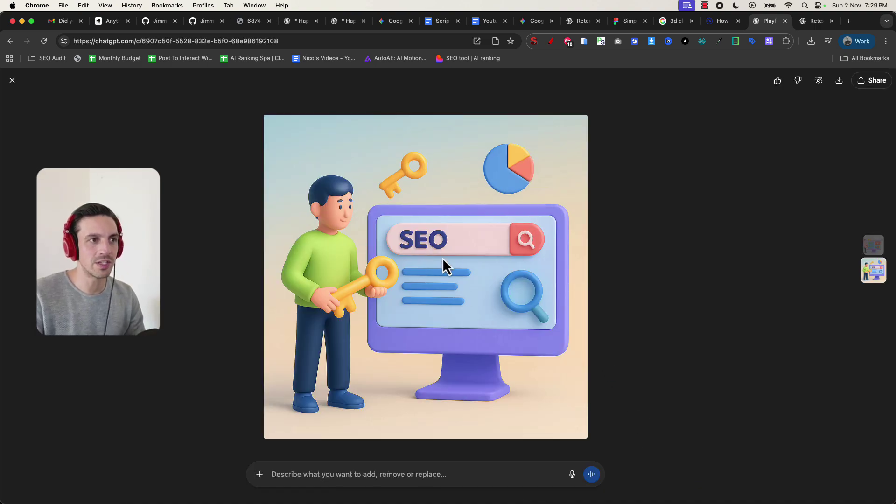